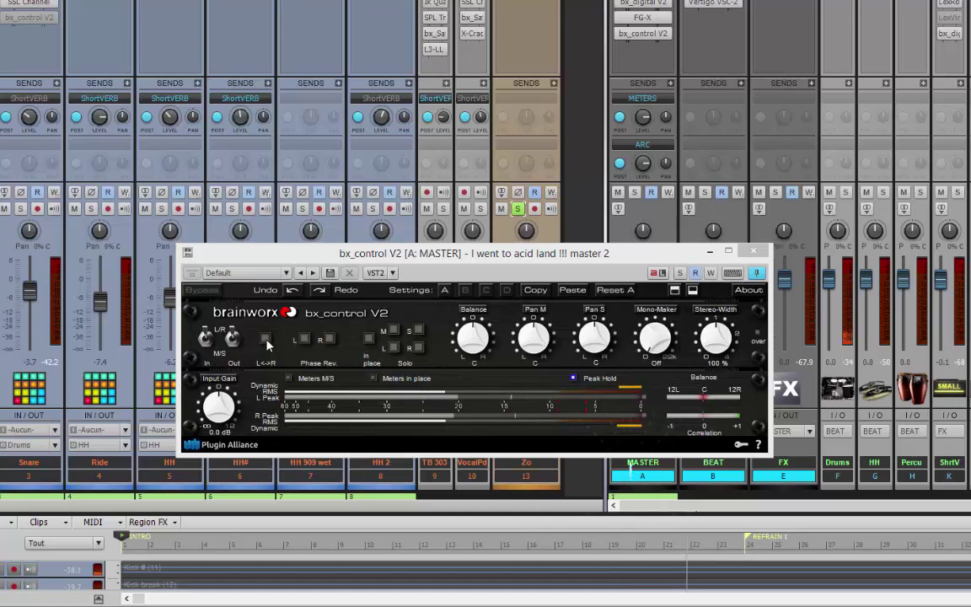
Drag the master's bx_control V2 window to the console's top-left, uncovering the channel strips.
click(320, 343)
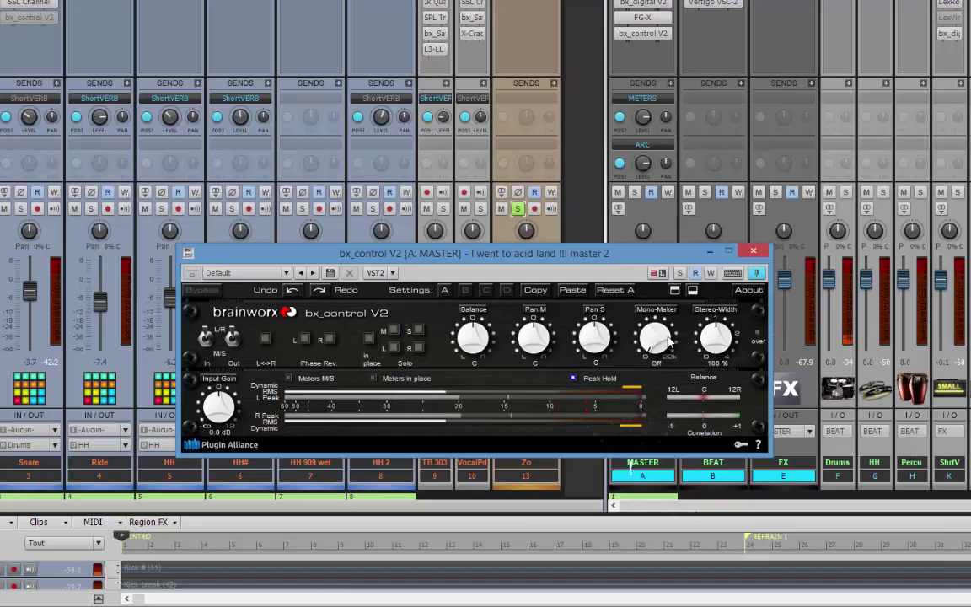
drag(550, 261, 253, 0)
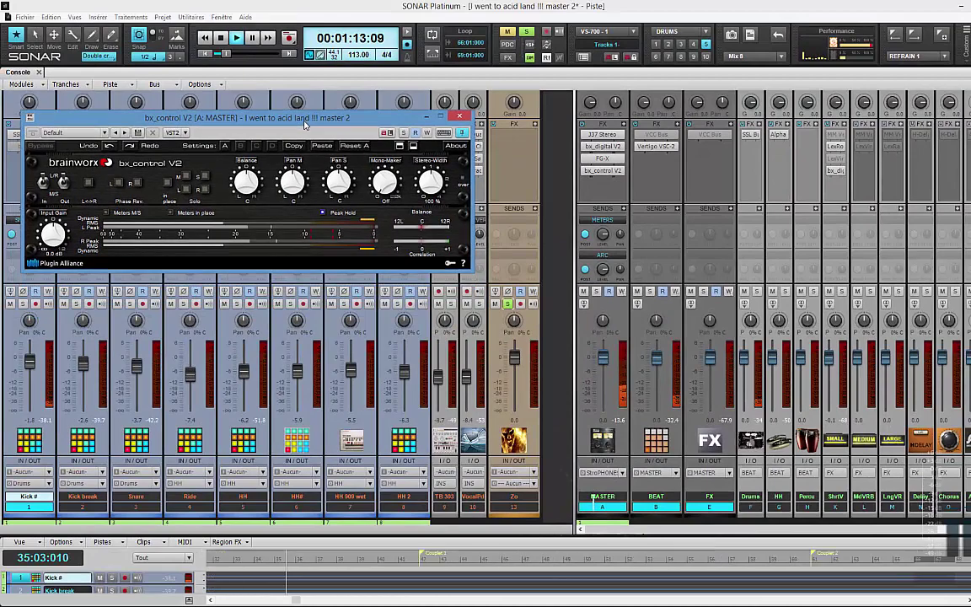
Inspect the MASTER bx_digital V2 equaliser, close it, and return bx_control V2 to mid-screen.
click(604, 148)
double_click(605, 148)
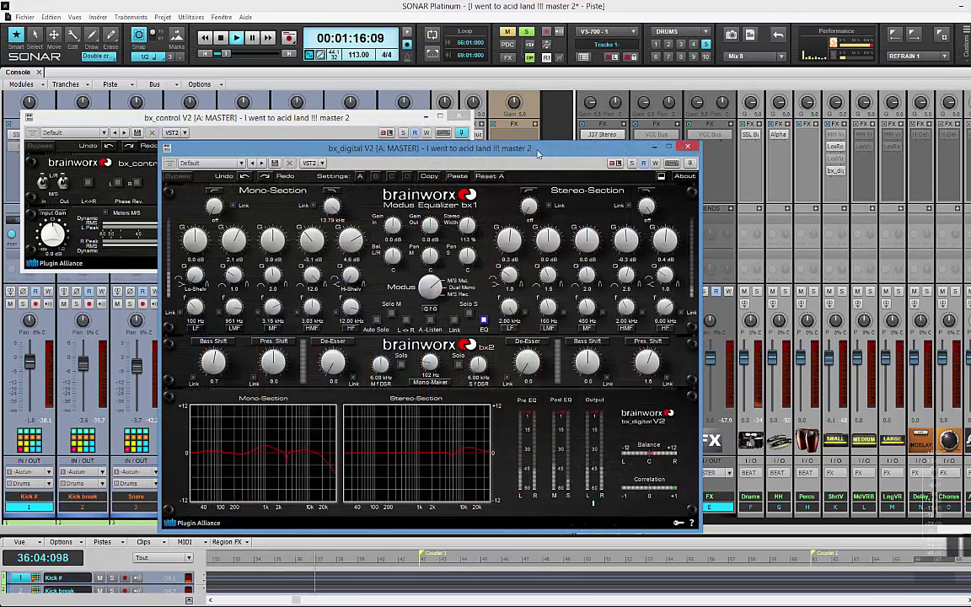
drag(541, 153, 668, 205)
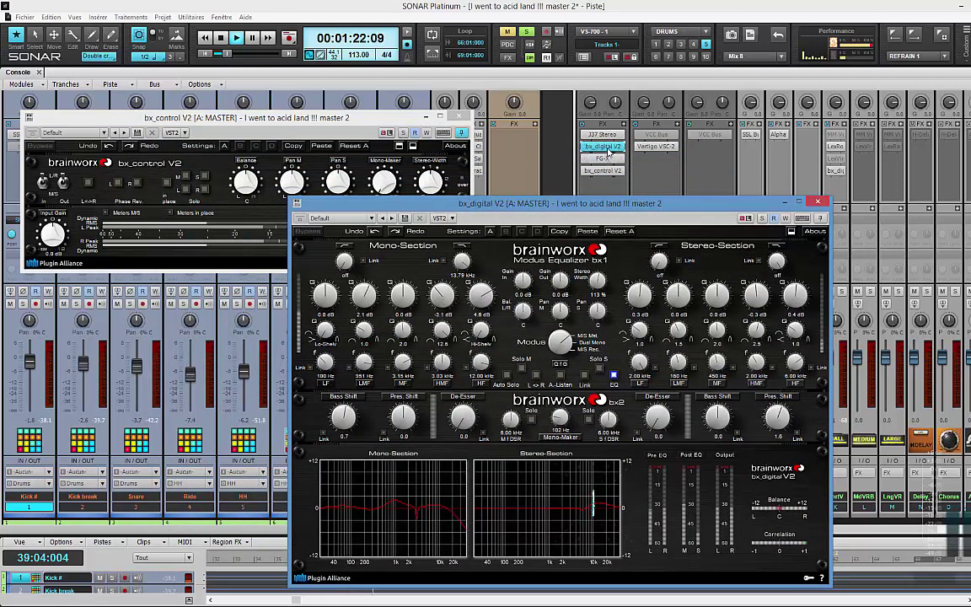
click(816, 204)
drag(379, 118, 653, 277)
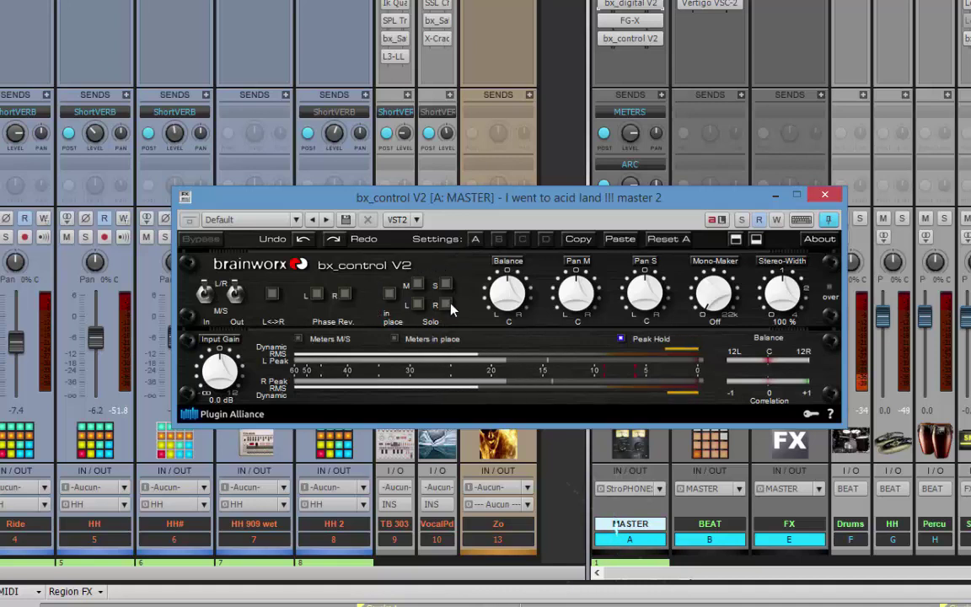
Unsolo the Zo track (13) and enable 'in place' monitoring in bx_control V2.
drag(459, 196, 368, 295)
click(490, 239)
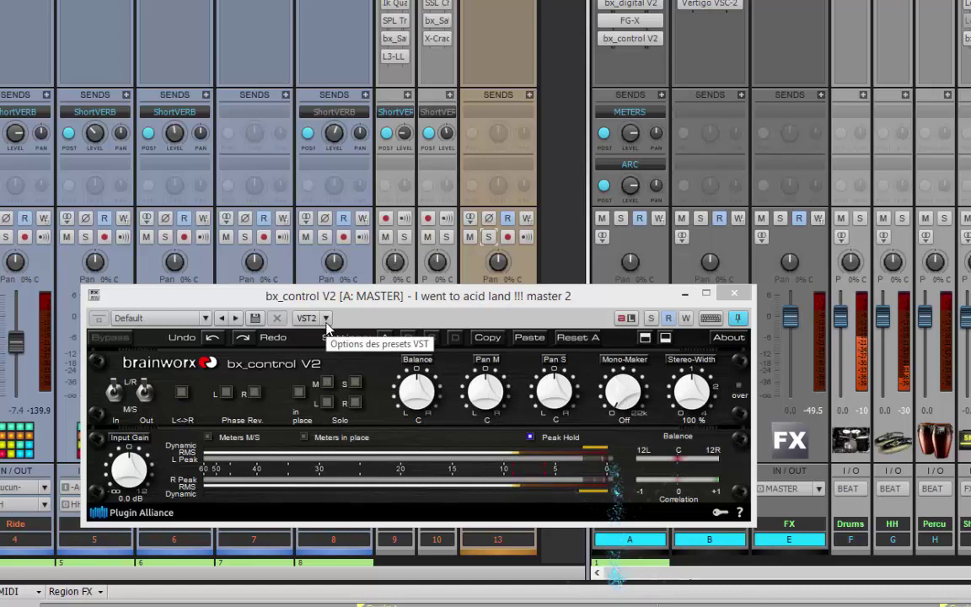
click(298, 392)
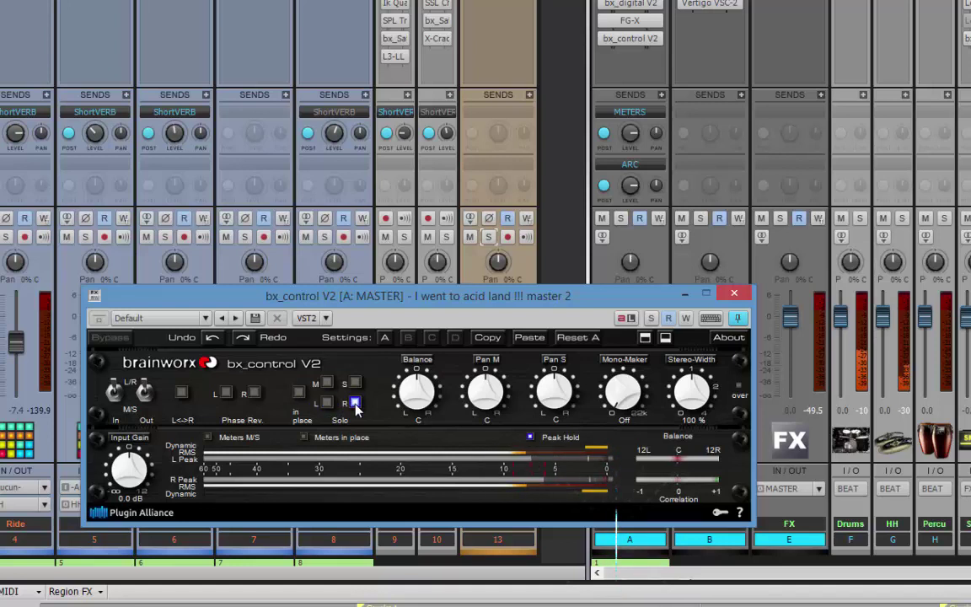
Compare the master's left and right channel solos, finishing with R solo switched off.
click(327, 403)
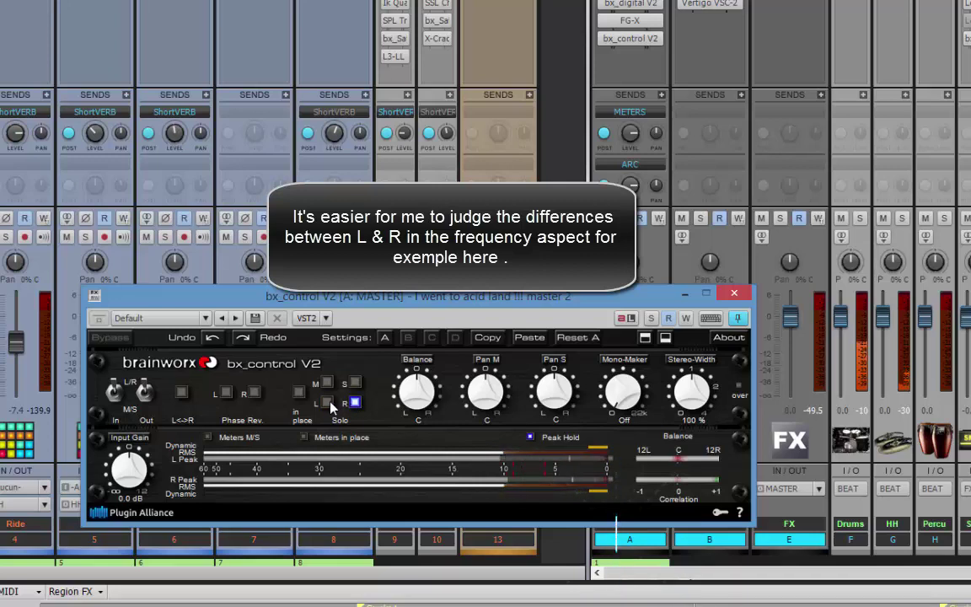
click(327, 403)
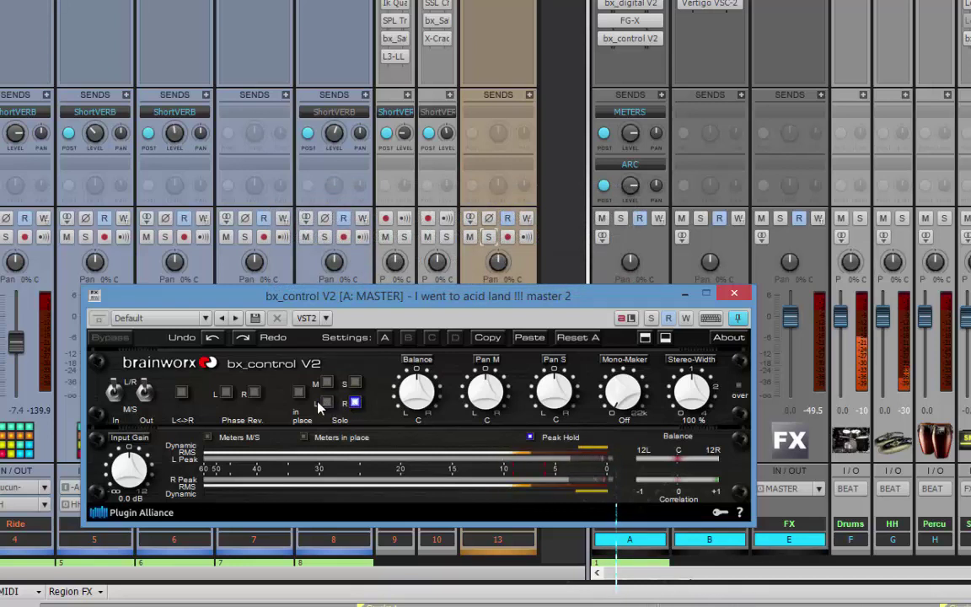
click(327, 403)
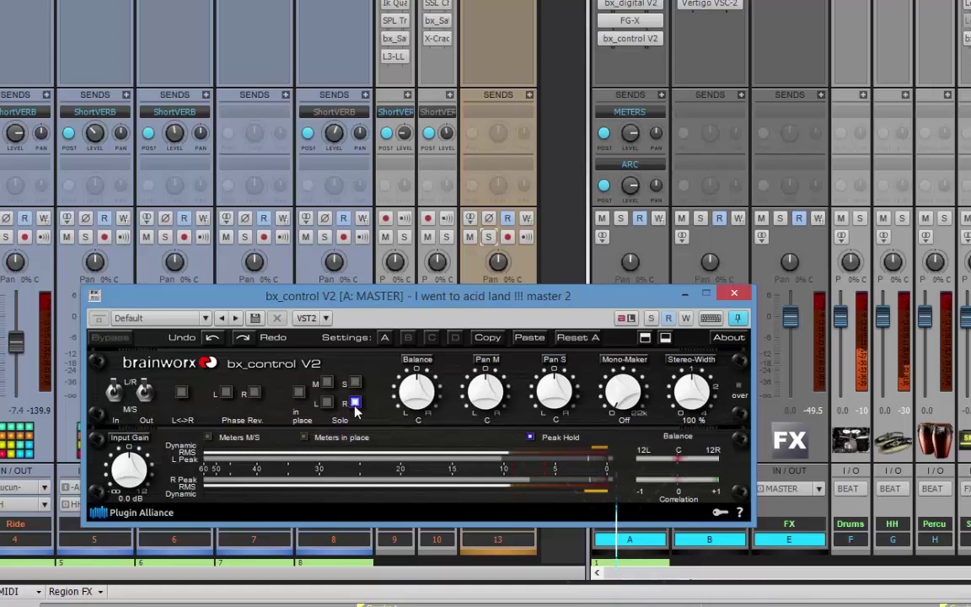
click(355, 406)
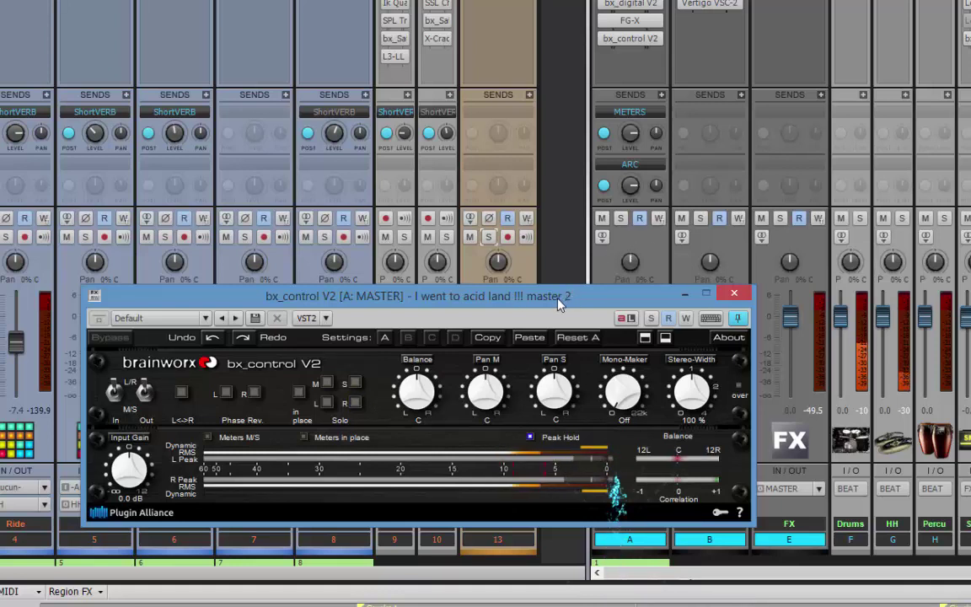
drag(546, 300, 552, 382)
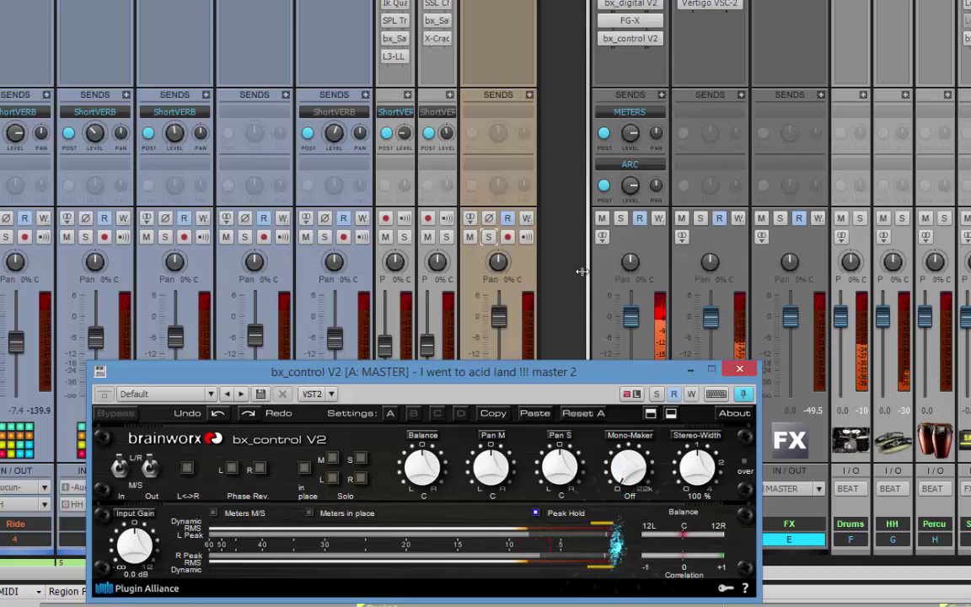
Re-solo the Zo track and raise bx_control V2's Mono-Maker from Off to 173 Hz.
click(487, 239)
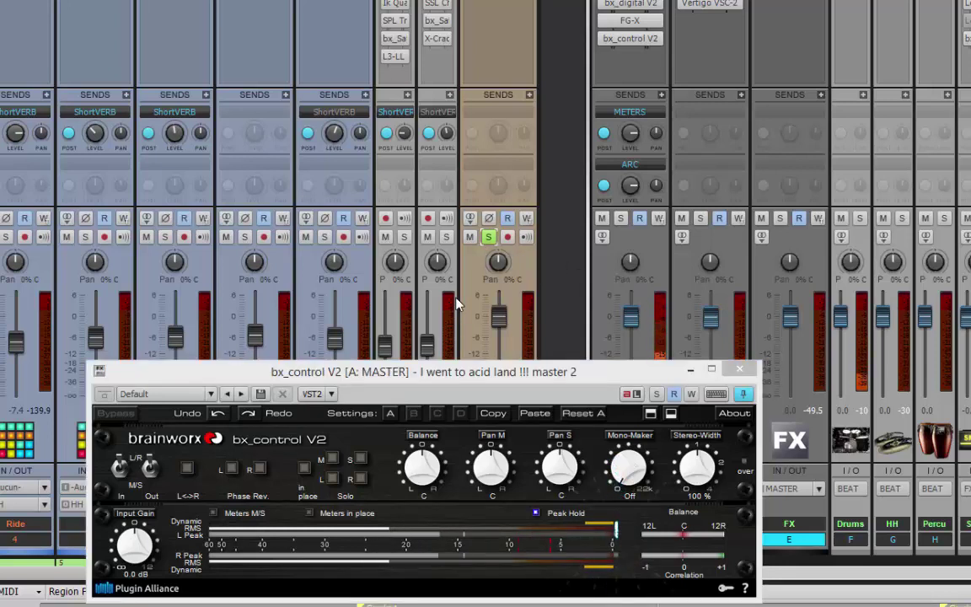
click(626, 470)
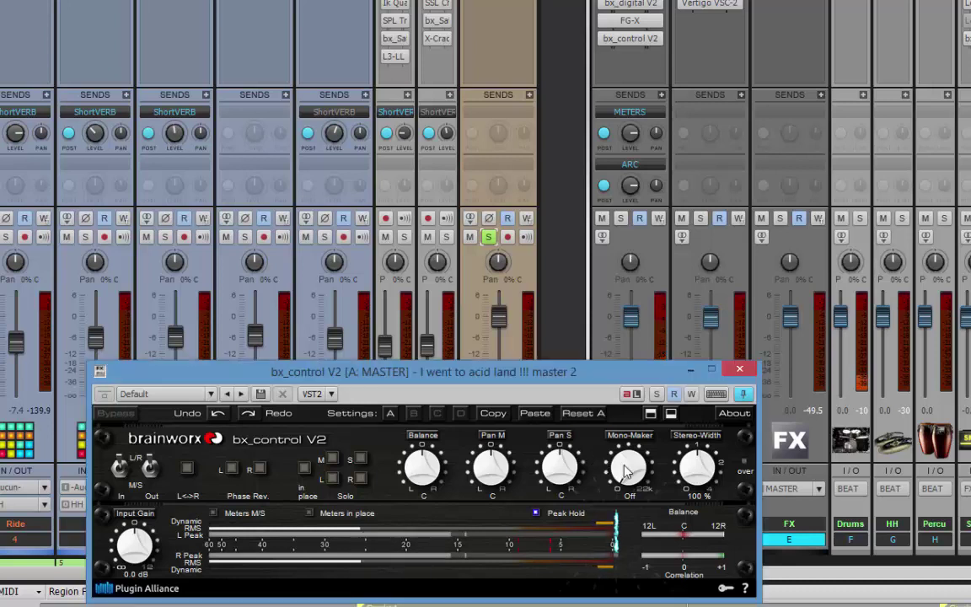
drag(627, 472, 643, 494)
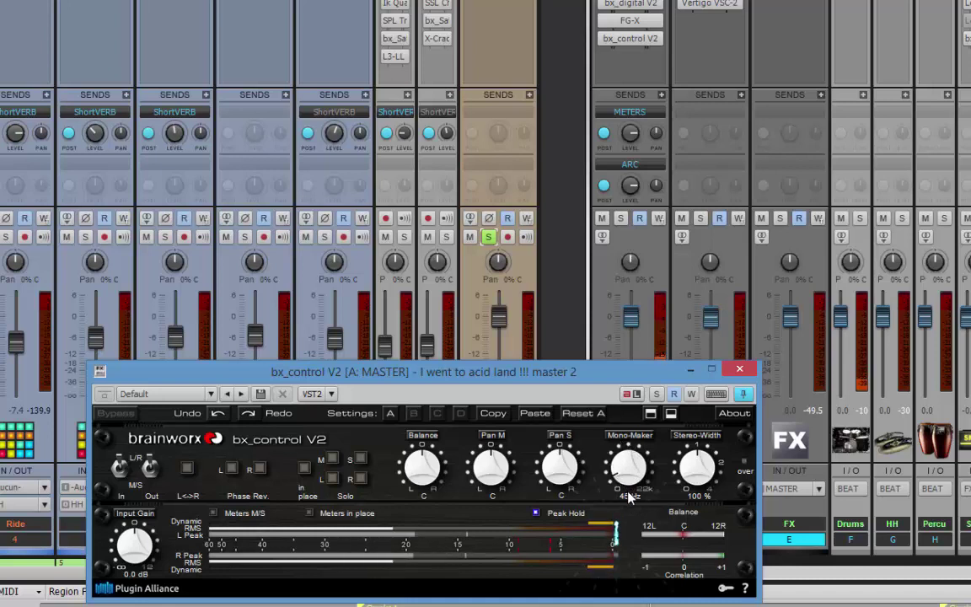
scroll(628, 493, down, 1)
drag(628, 482, 628, 481)
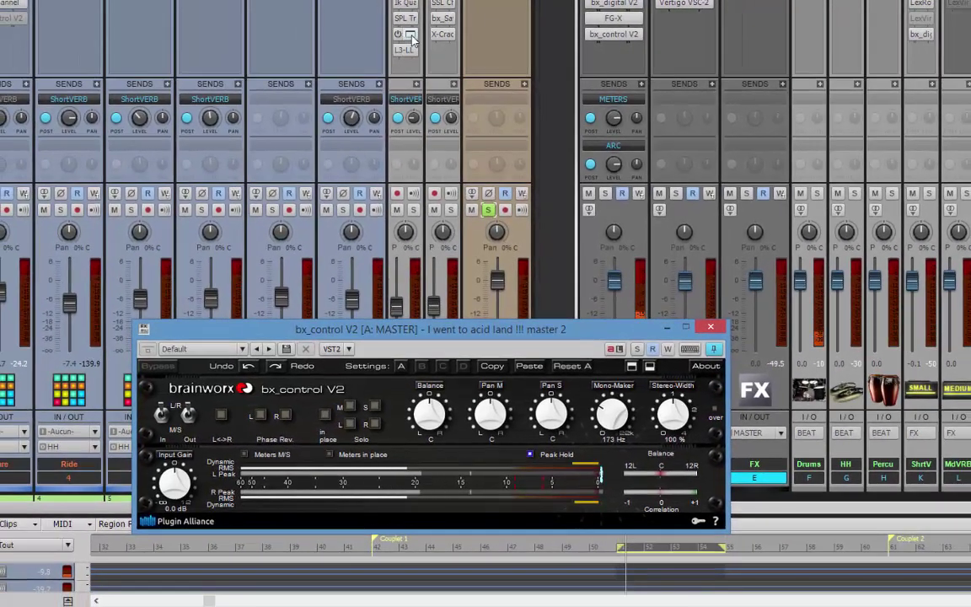
Open the bx_Sat V2 plugin window from the TB 303 track's FX bin.
click(401, 39)
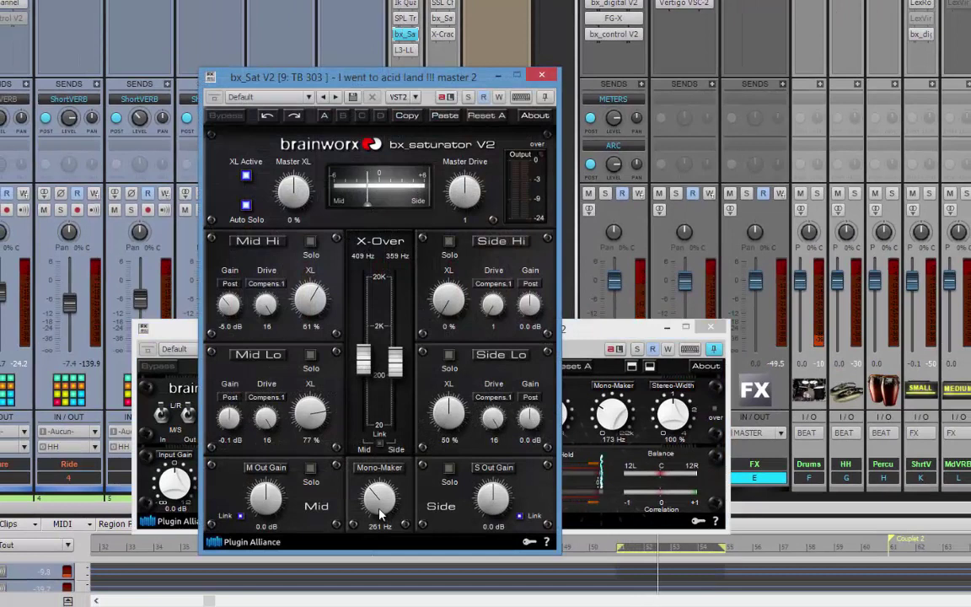
click(469, 97)
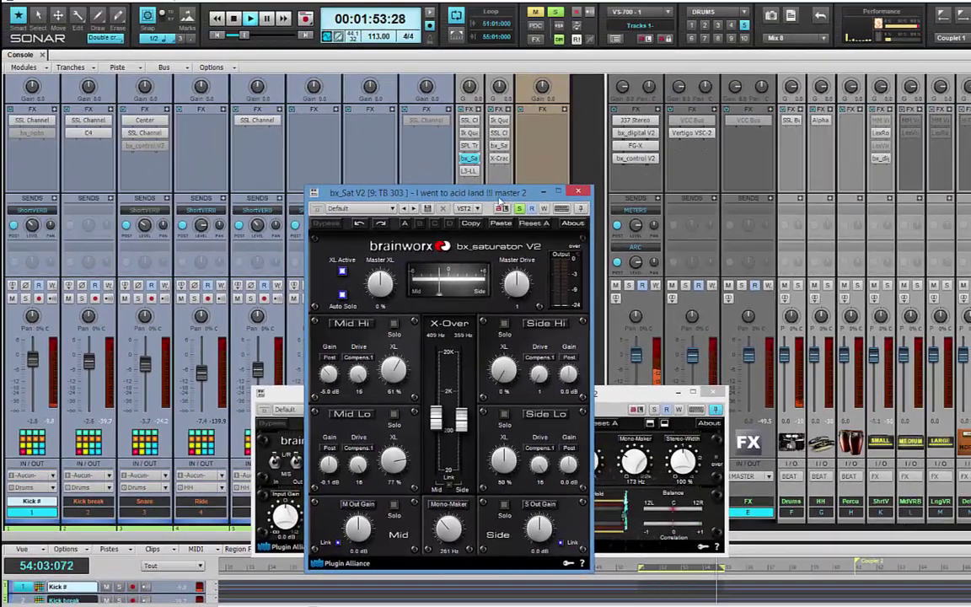
Place the bx_saturator V2 window upper left and bx_control V2 lower right.
drag(503, 200, 259, 82)
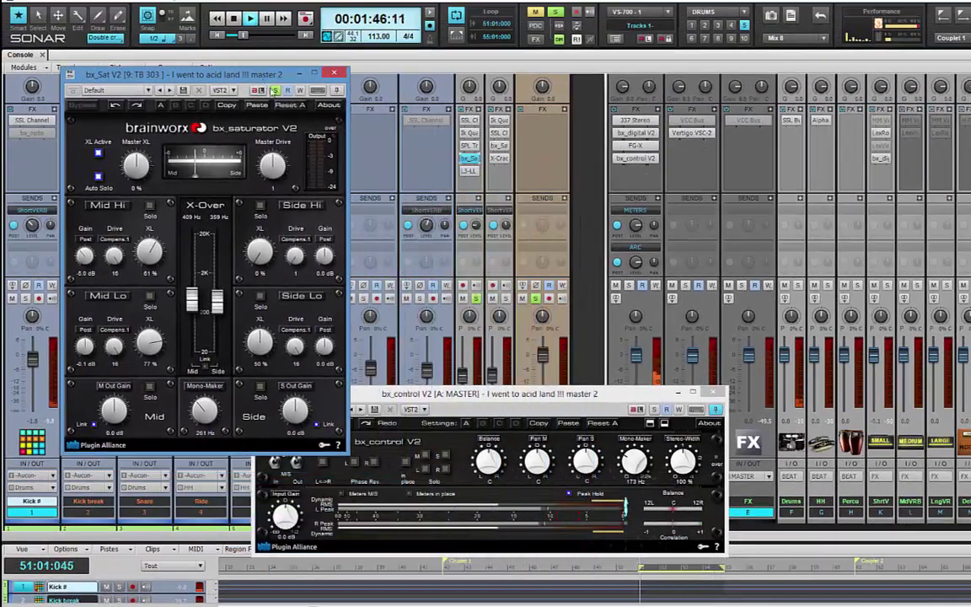
drag(536, 402, 800, 297)
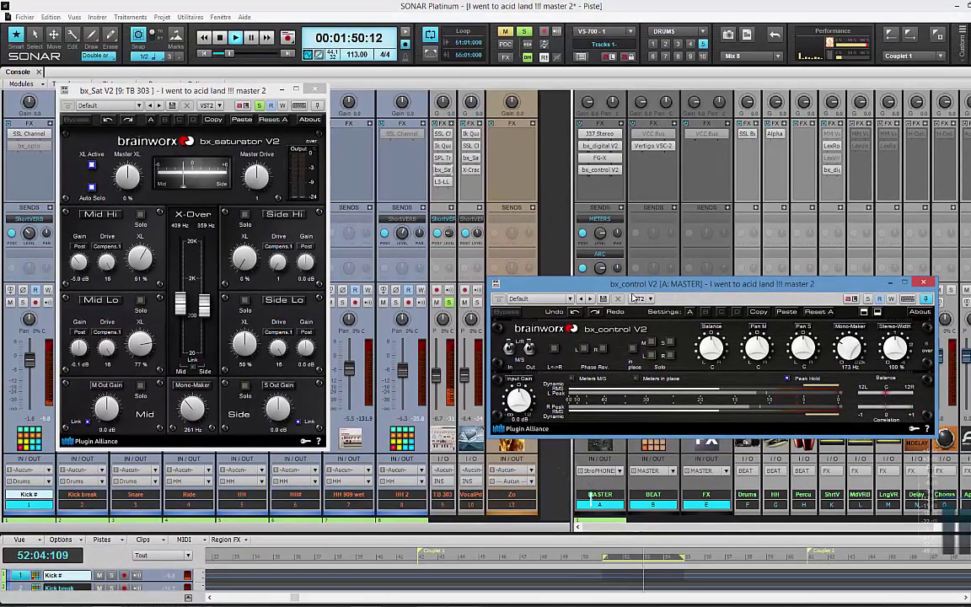
drag(638, 283, 625, 327)
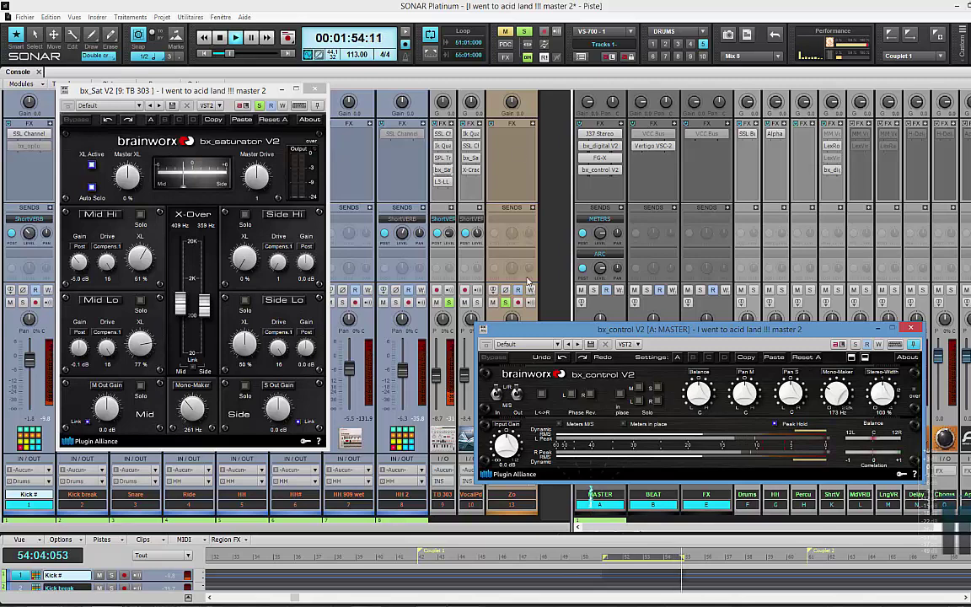
click(531, 60)
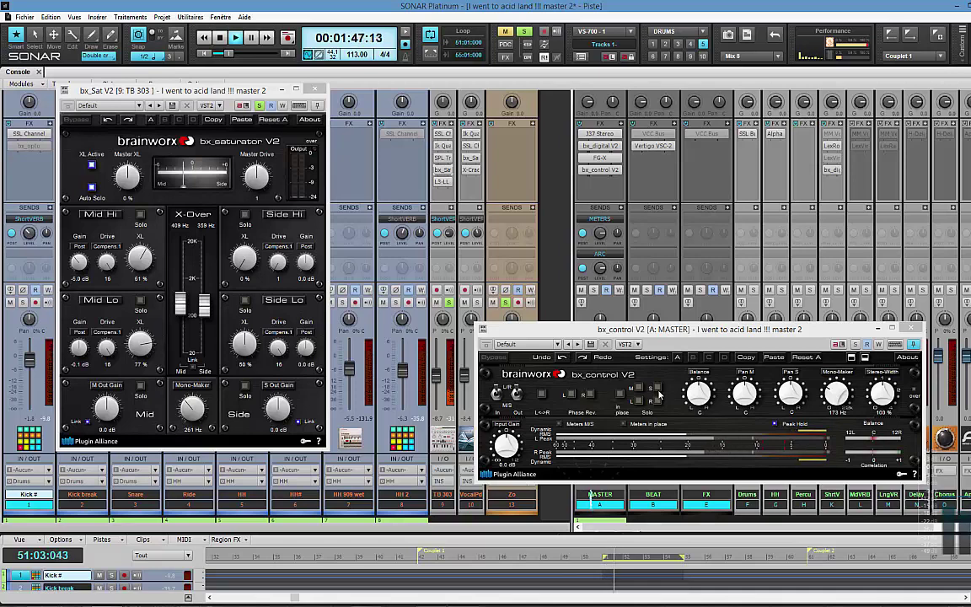
In bx_control V2, set Mono-Maker Off, enable 'in place', and solo the side signal.
click(816, 477)
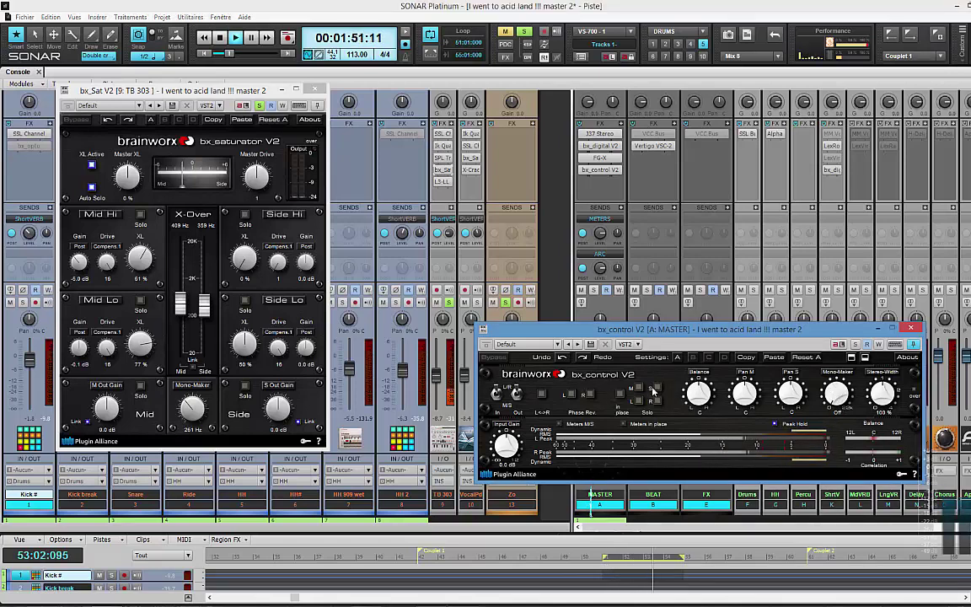
click(619, 394)
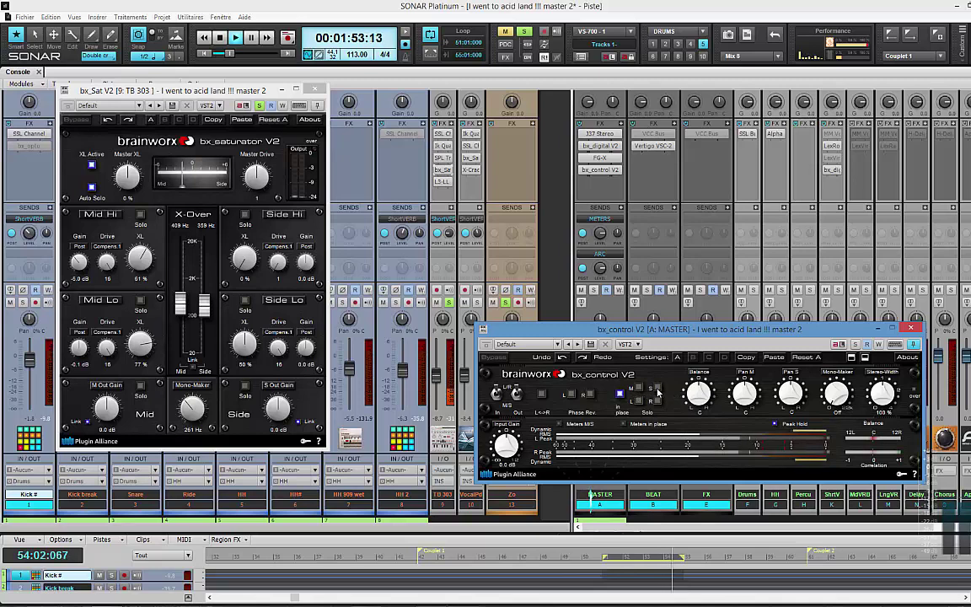
click(658, 386)
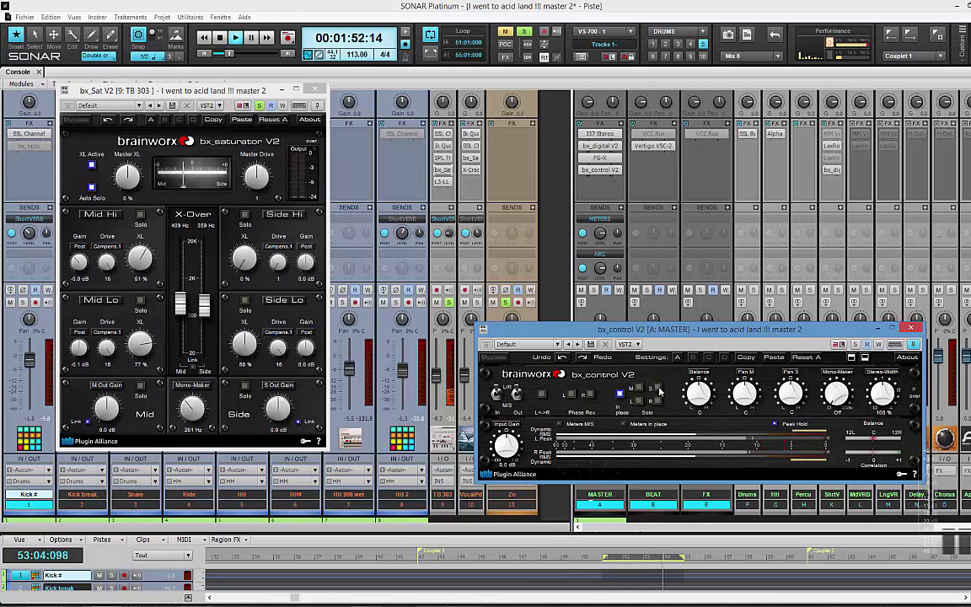
click(639, 387)
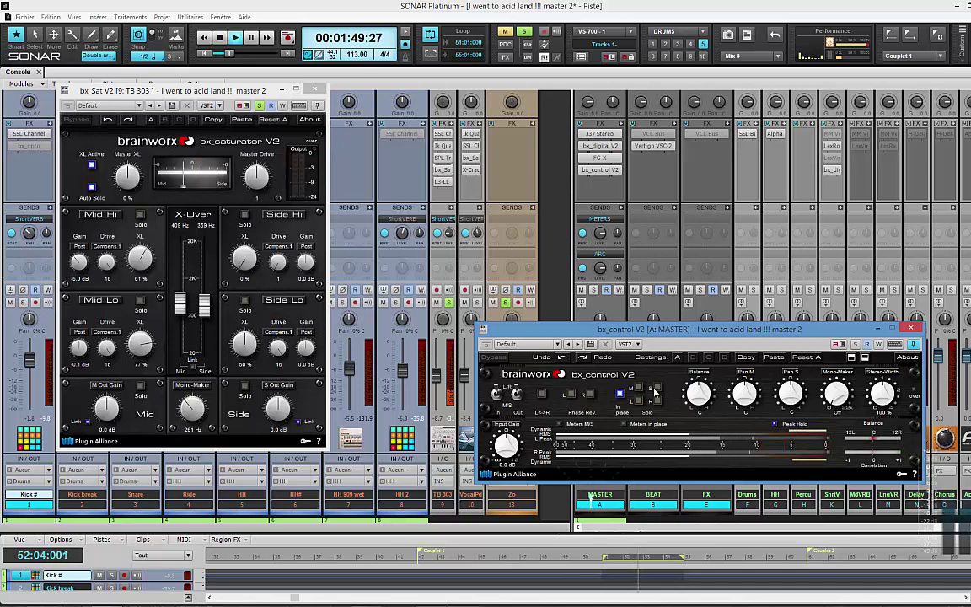
click(657, 389)
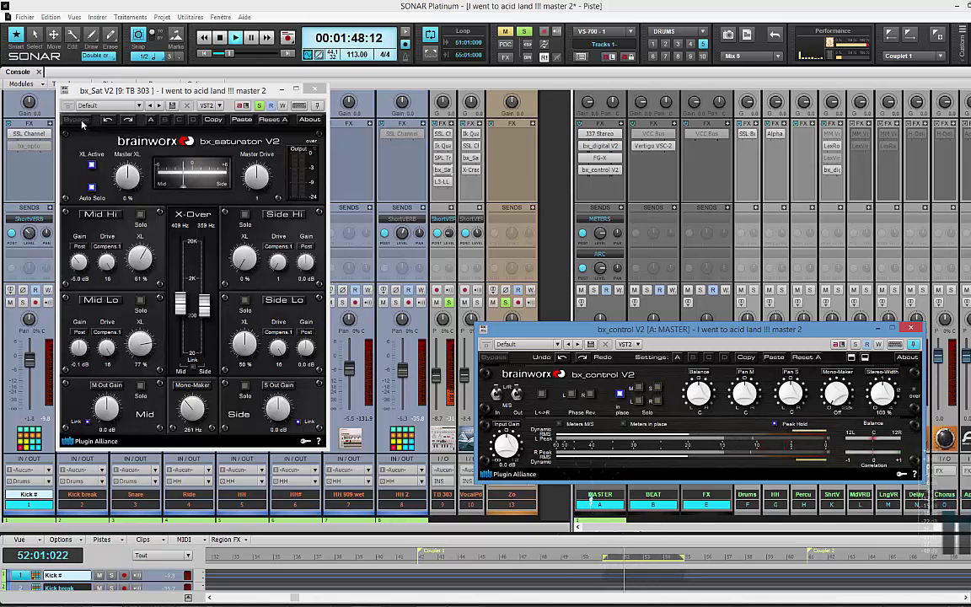
Toggle the TB 303 bx_saturator V2 Bypass repeatedly during looped playback, with the master's side soloed.
click(82, 122)
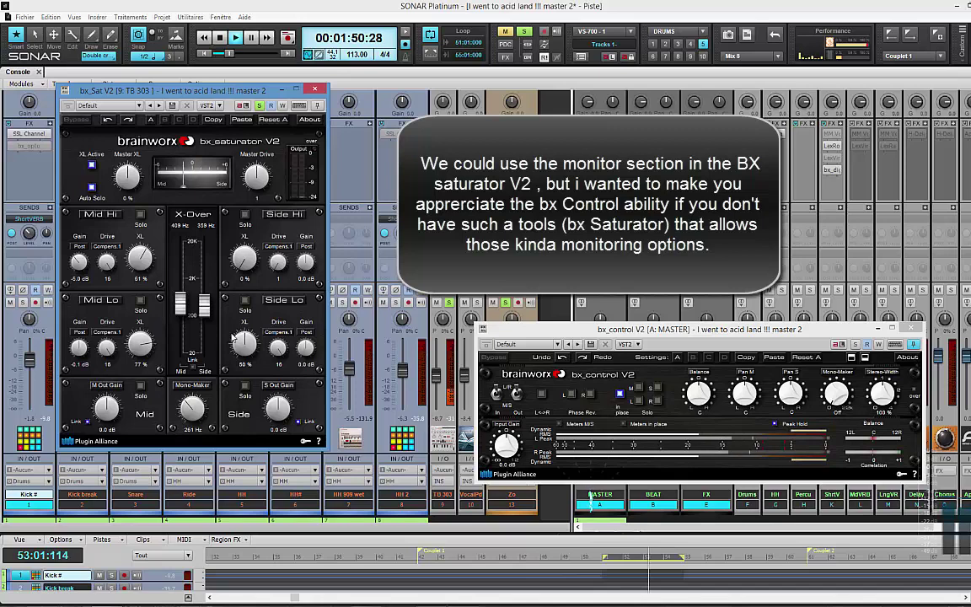
click(78, 121)
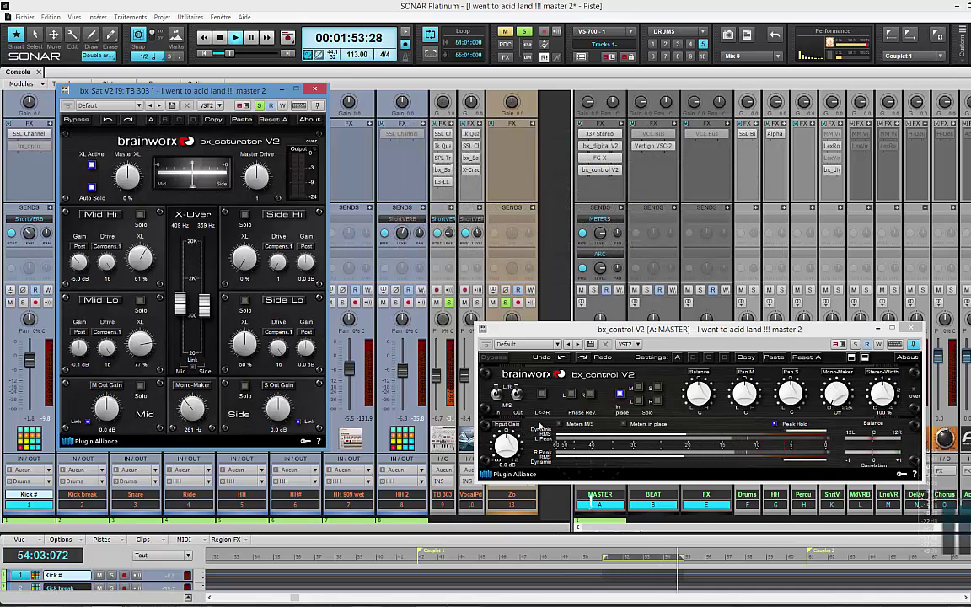
click(658, 388)
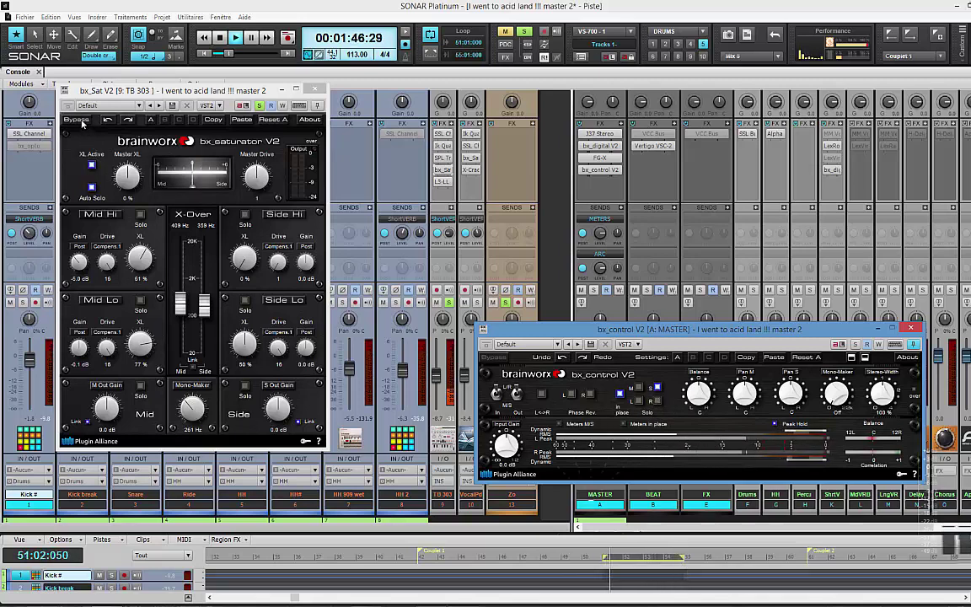
click(82, 122)
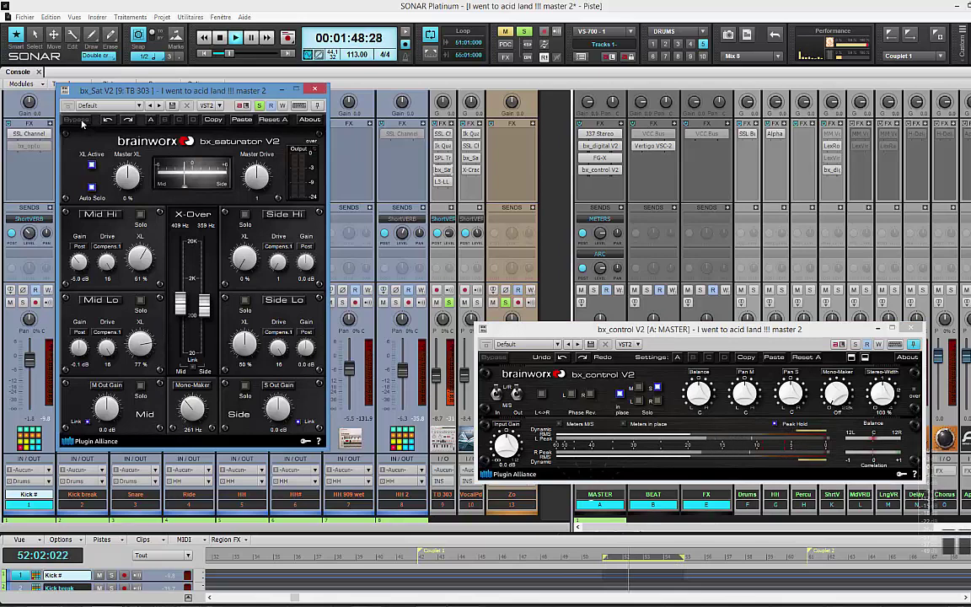
click(82, 122)
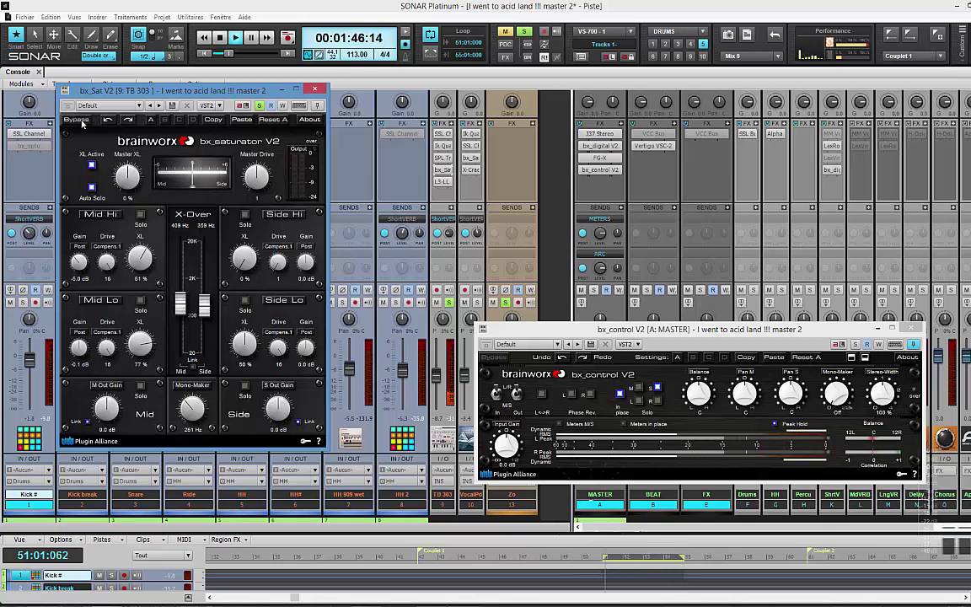
click(82, 122)
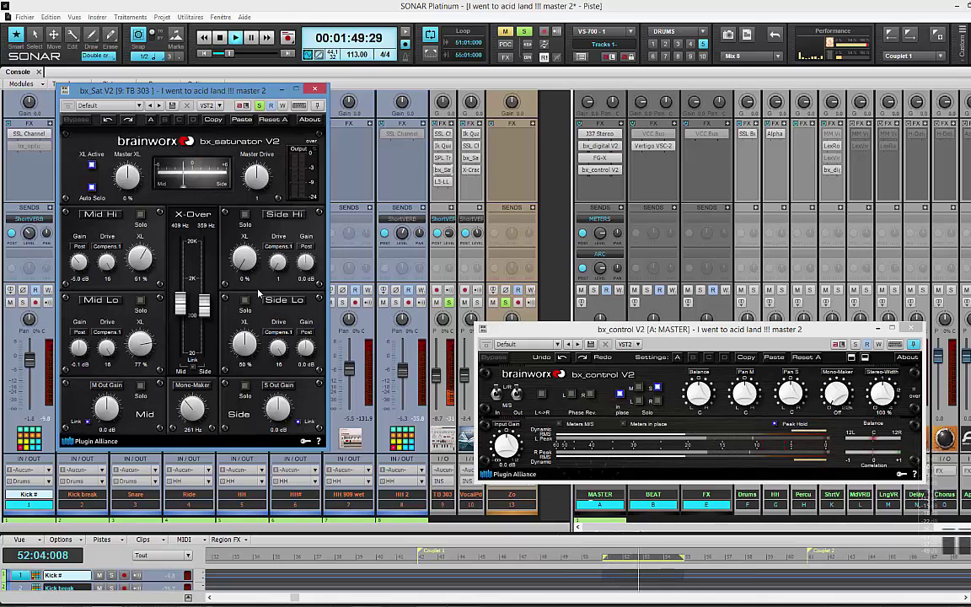
click(76, 119)
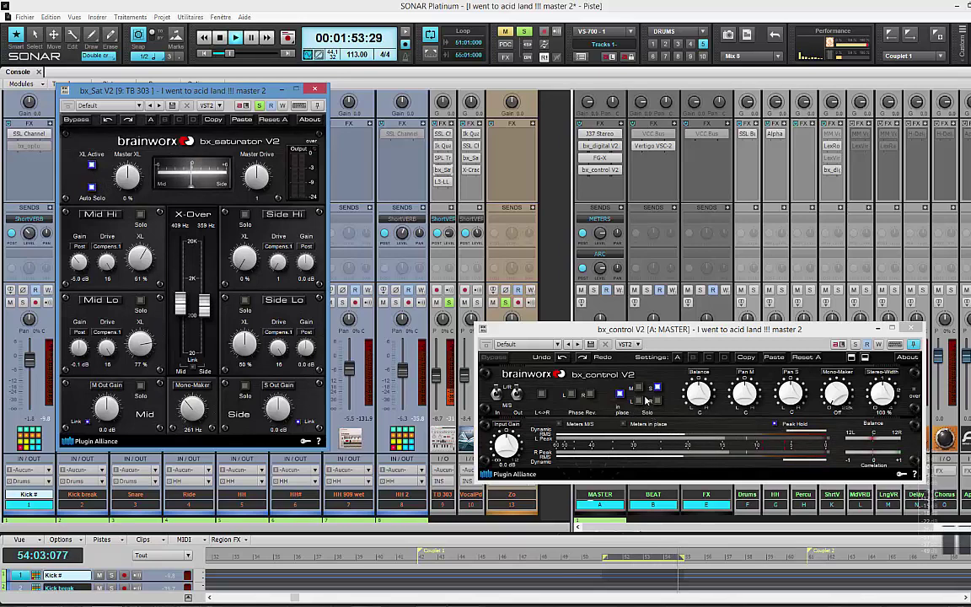
click(643, 390)
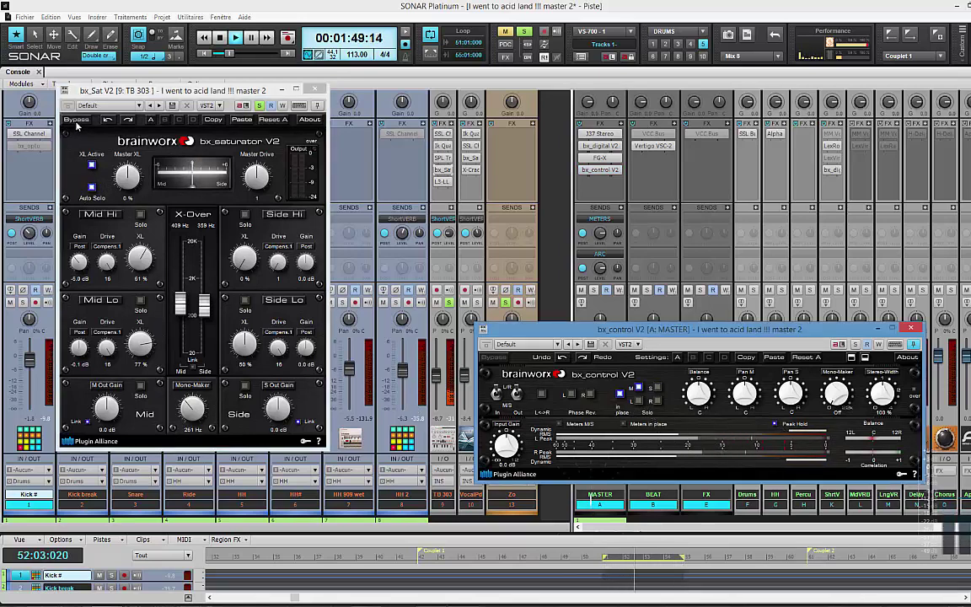
click(77, 123)
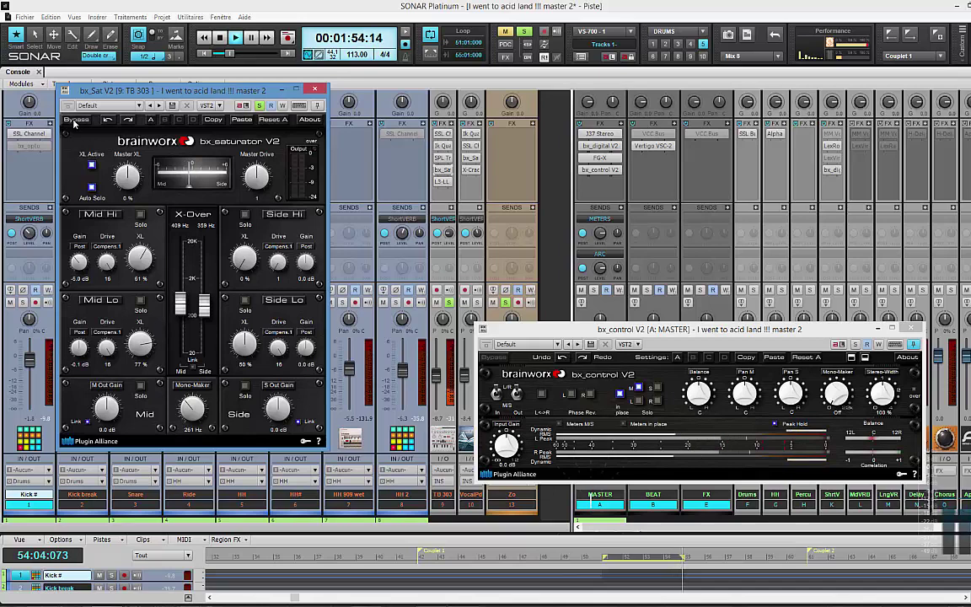
key(ctrl+Page_Up)
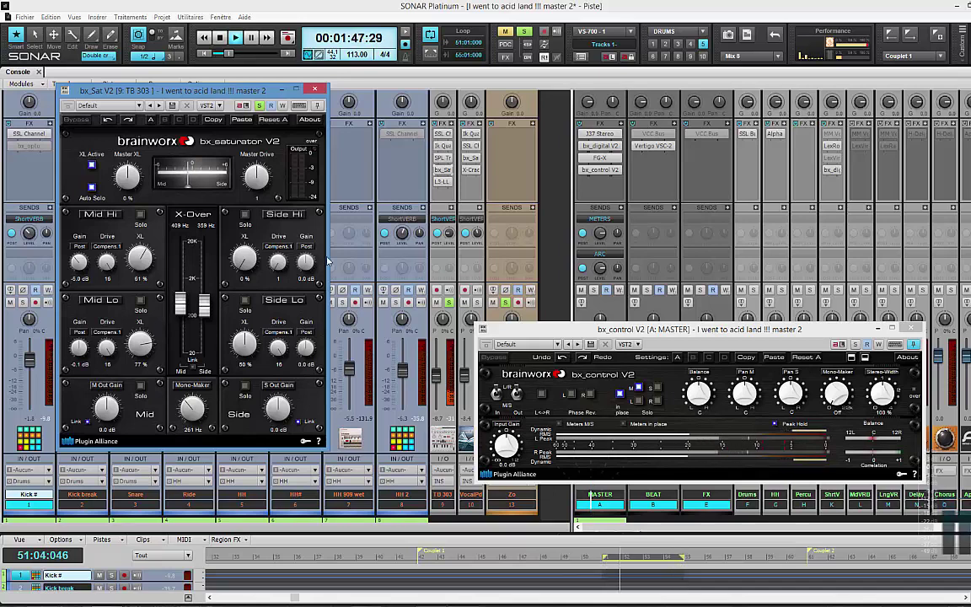
click(658, 388)
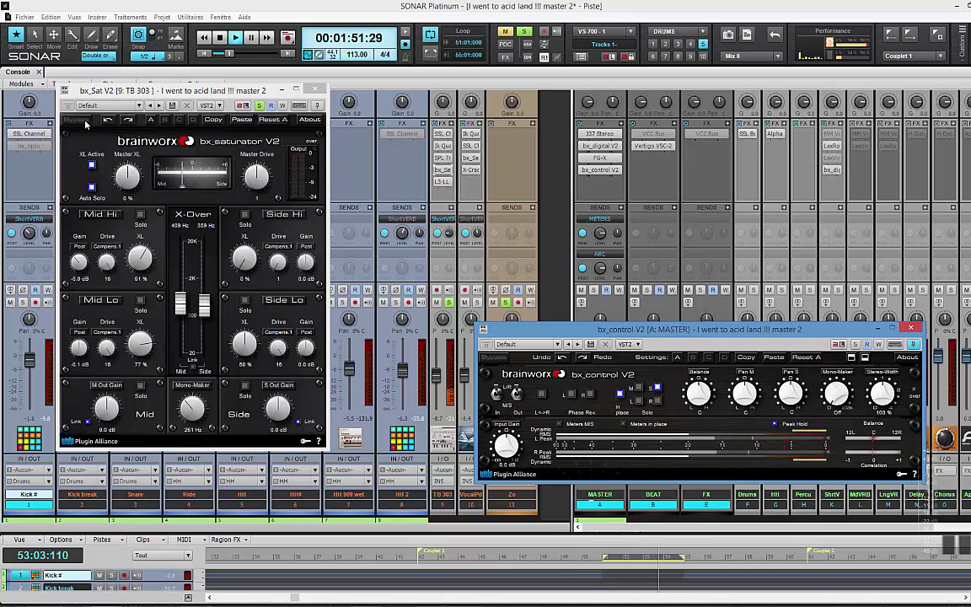
click(86, 123)
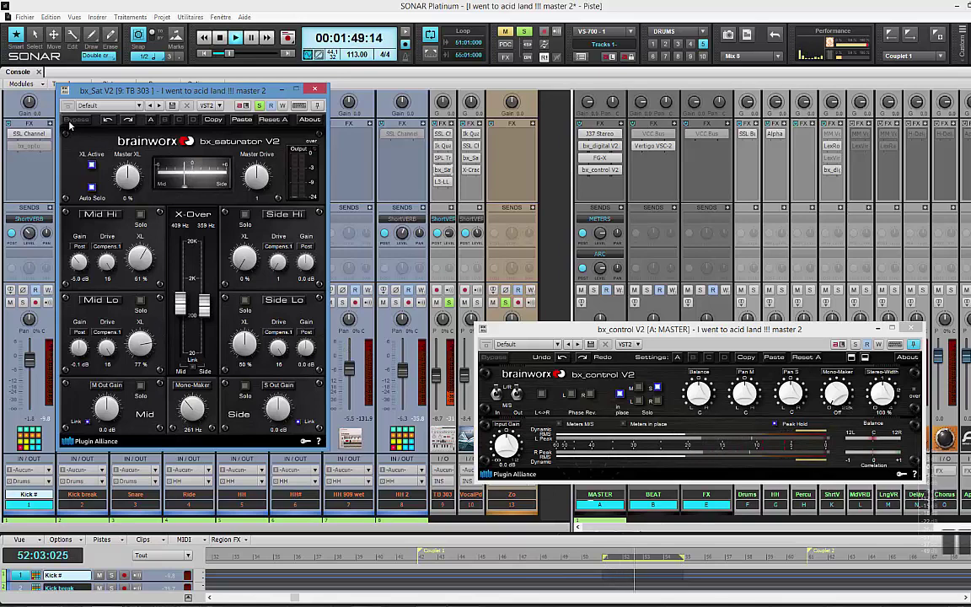
Try other Stereo-Width, Pan M and Pan S settings, then reset to 100% width and centre.
click(551, 425)
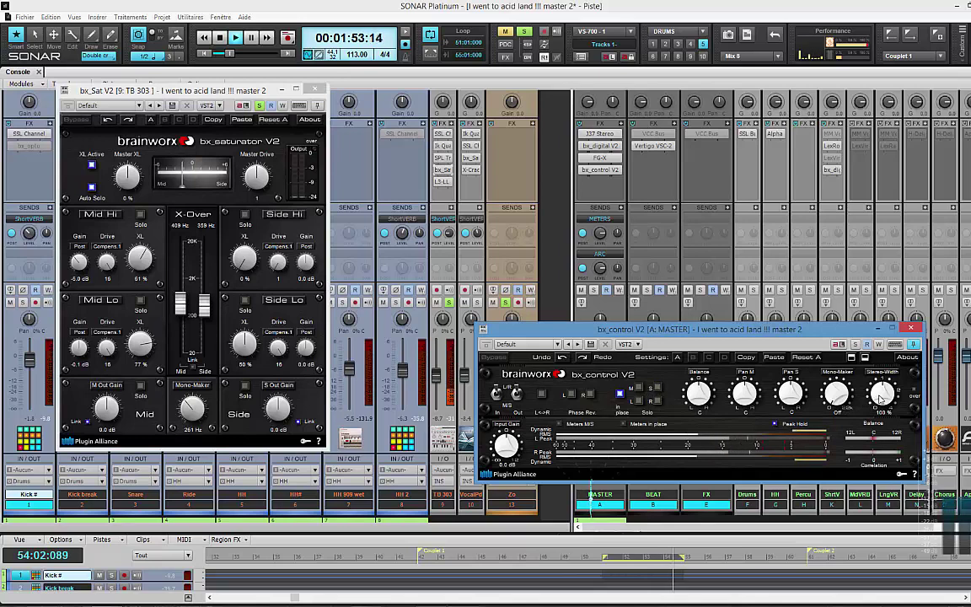
drag(880, 396, 787, 354)
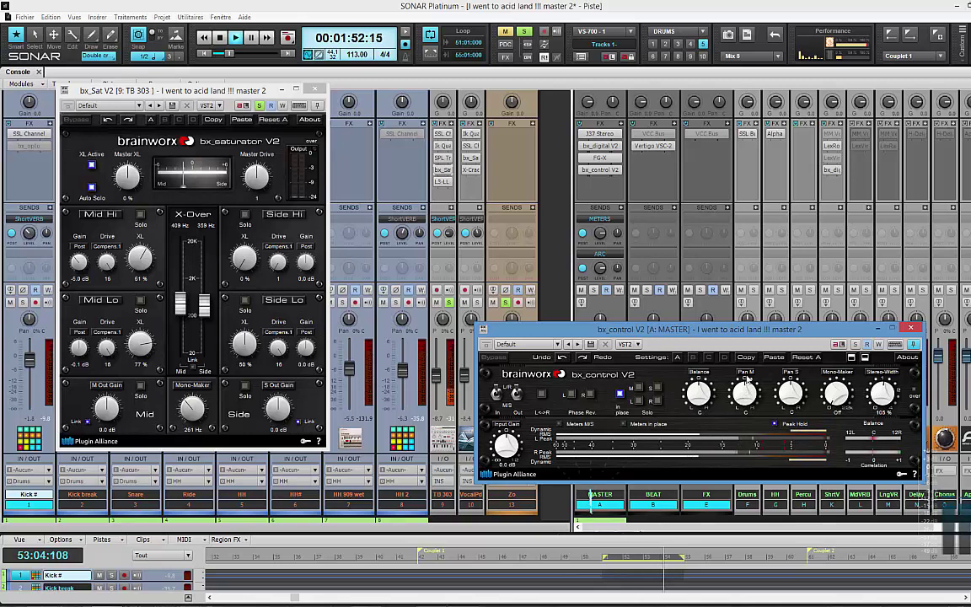
drag(745, 380, 674, 357)
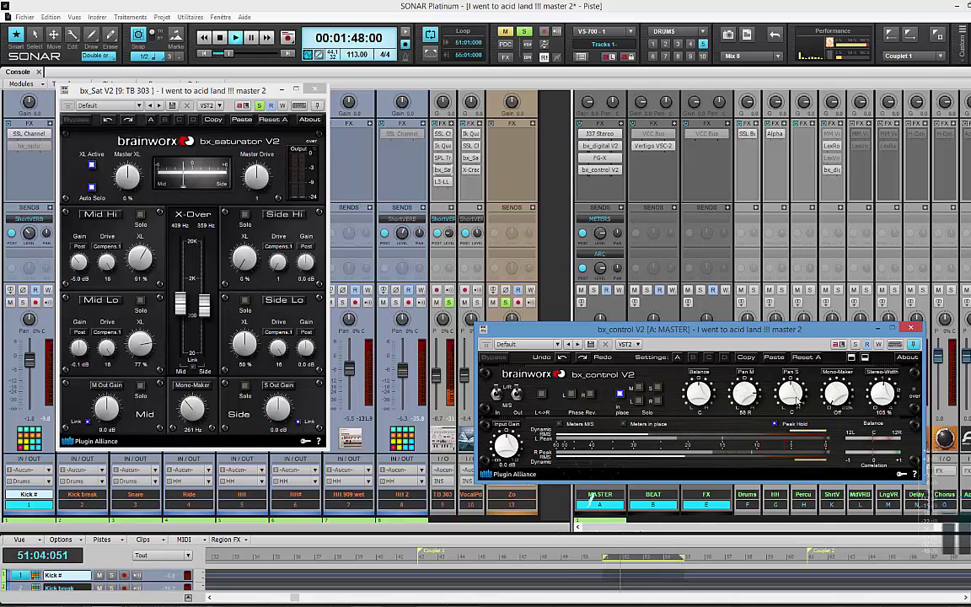
drag(796, 403, 785, 418)
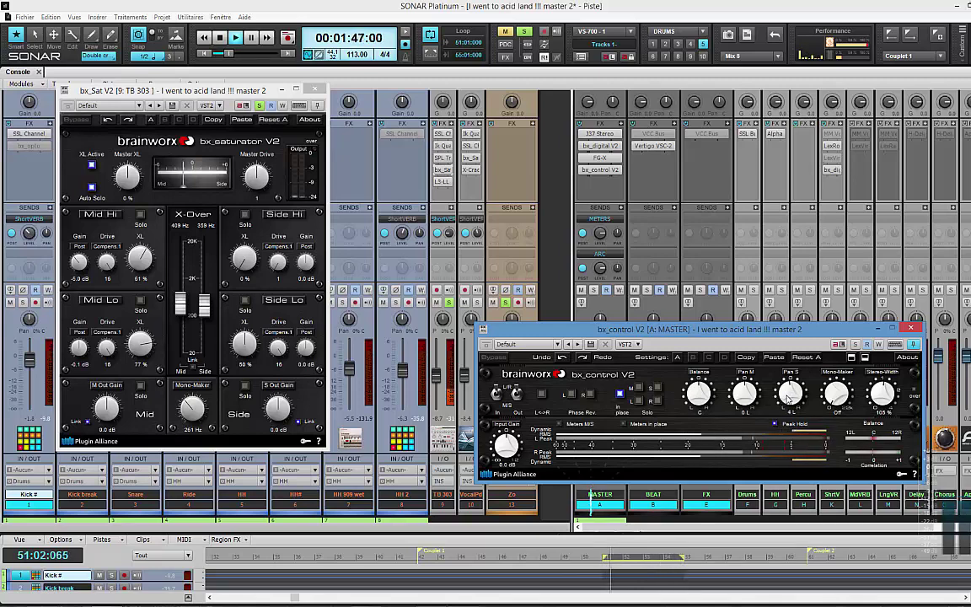
scroll(789, 398, up, 5)
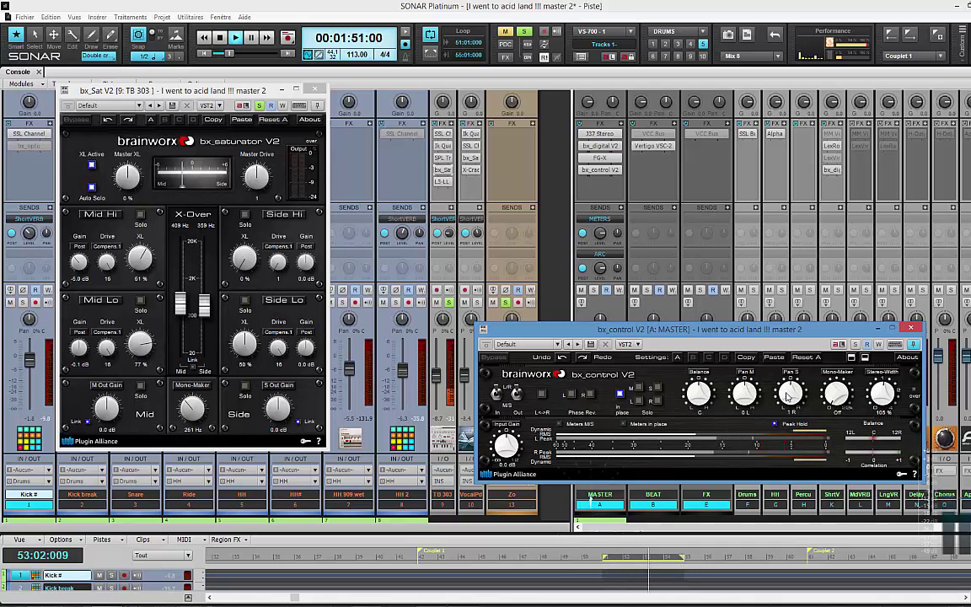
scroll(789, 396, down, 1)
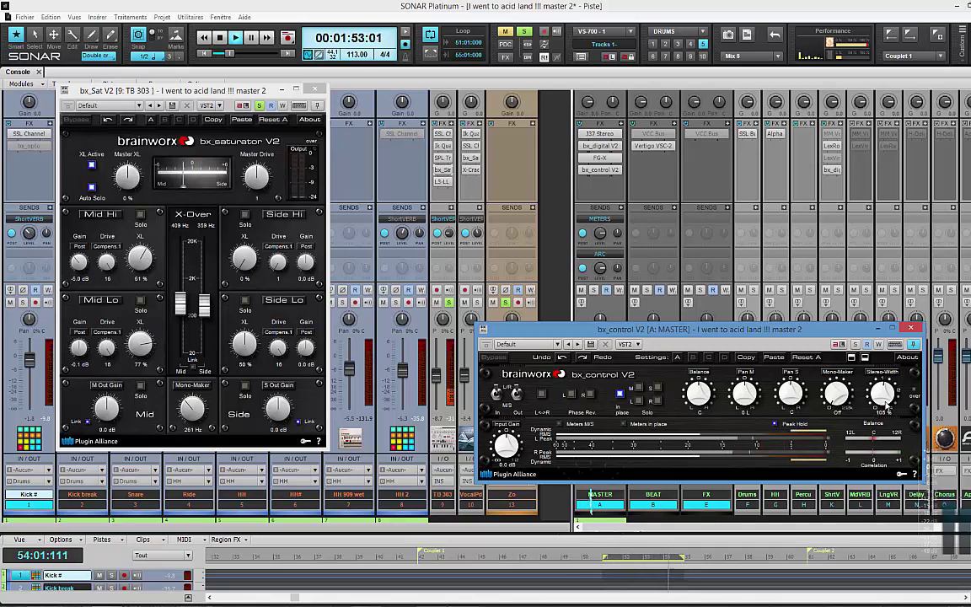
scroll(881, 394, down, 1)
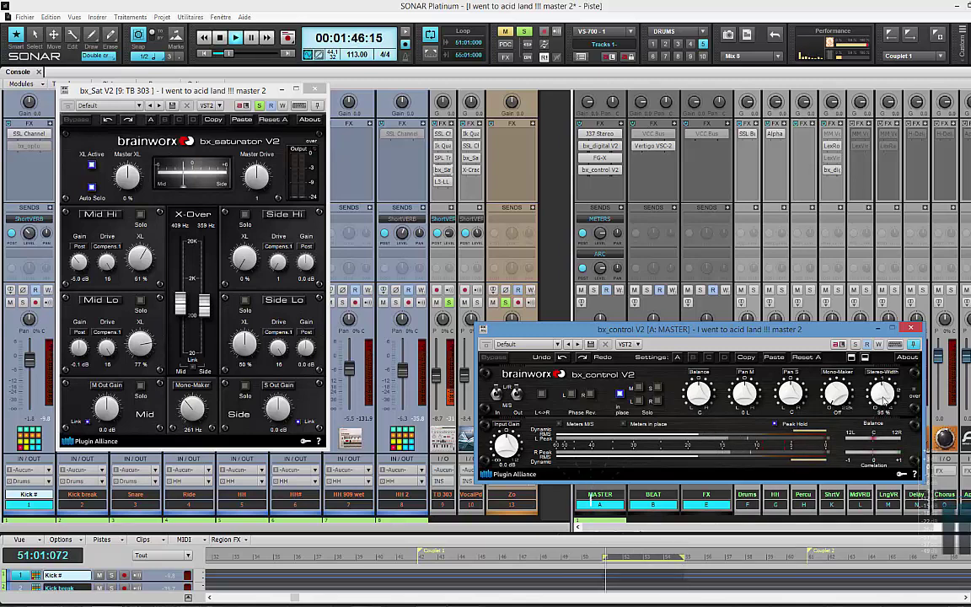
scroll(881, 395, up, 1)
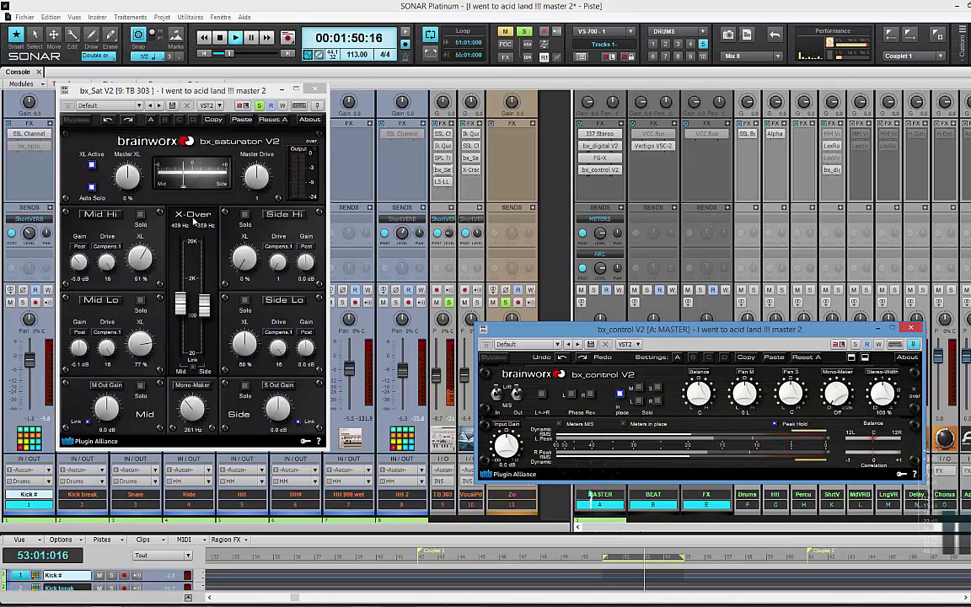
Unsolo Zo, solo Vocal_pad, close the TB 303 saturator and open Vocal_pad's bx_Sat V2.
click(506, 308)
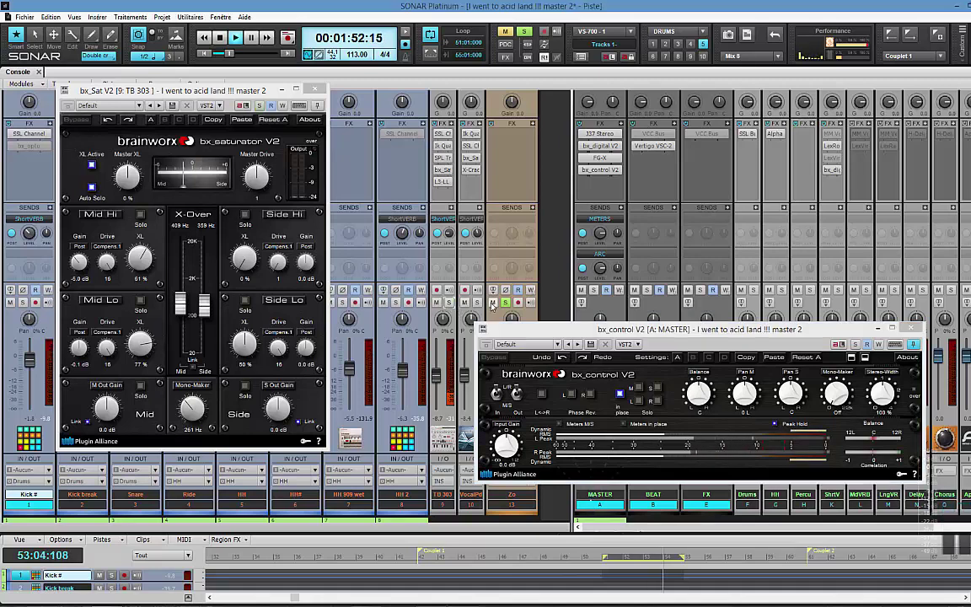
click(506, 304)
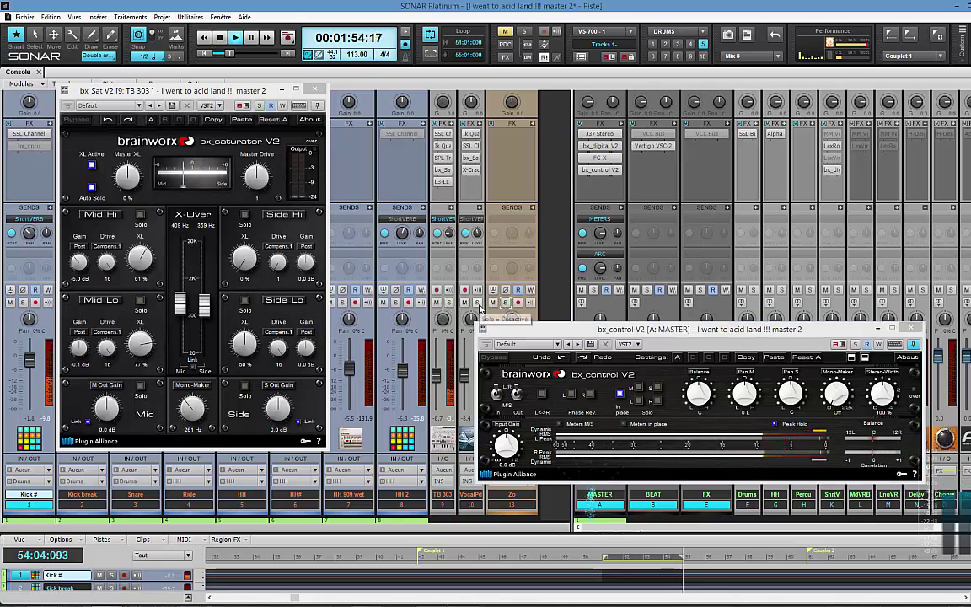
click(477, 302)
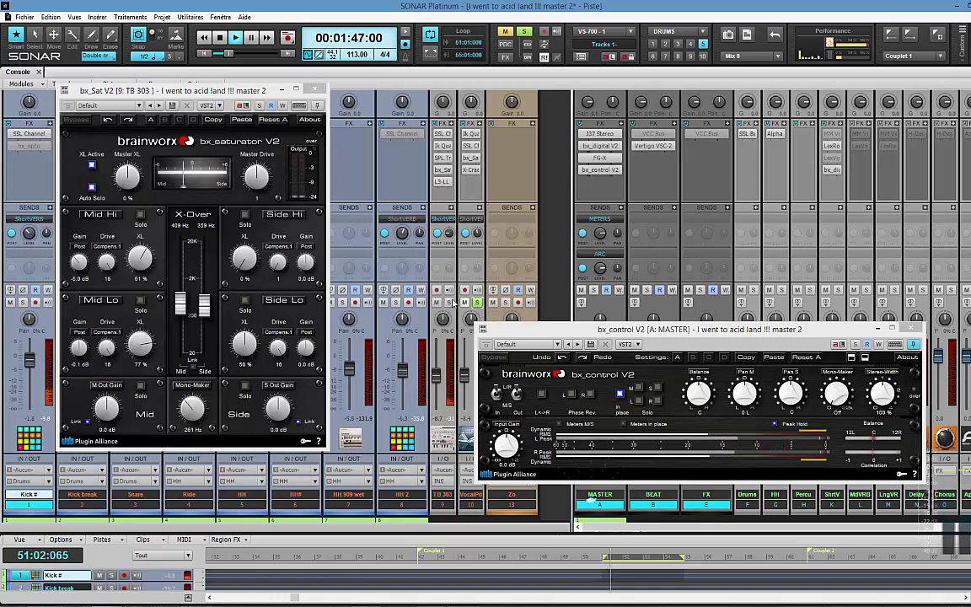
click(317, 87)
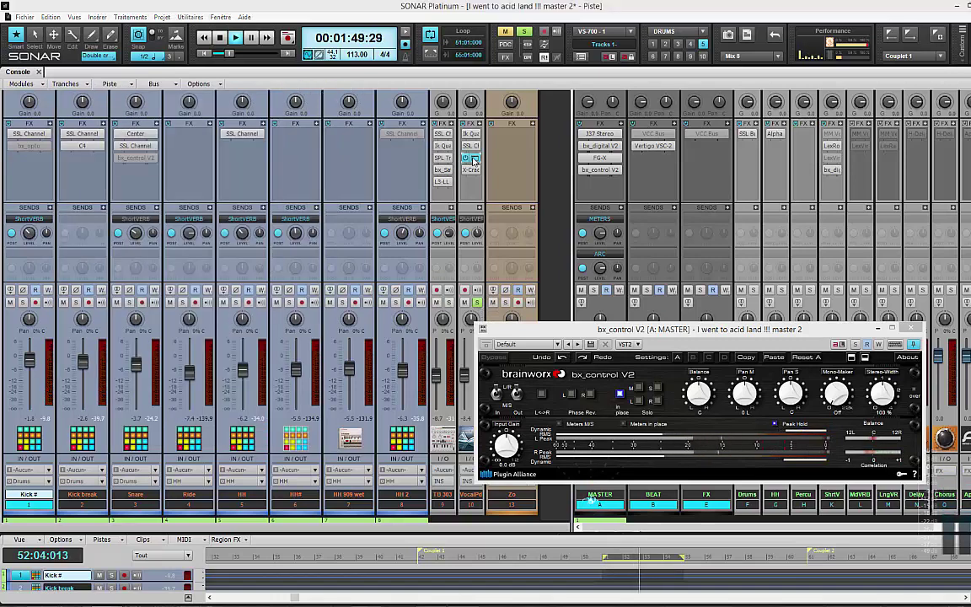
double_click(425, 140)
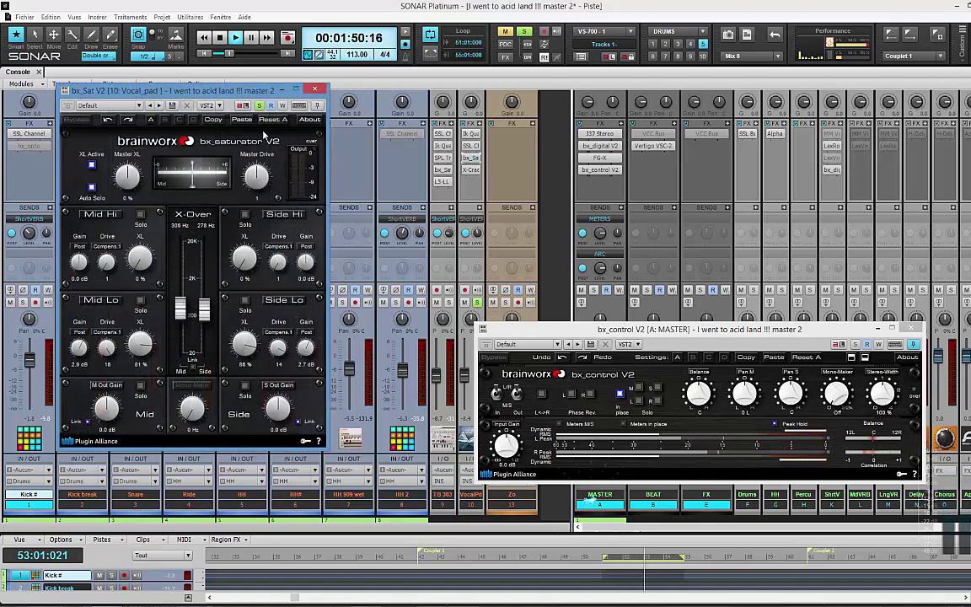
Toggle Vocal_pad's saturator Bypass repeatedly while soloing the master's side, then mid in place.
click(77, 119)
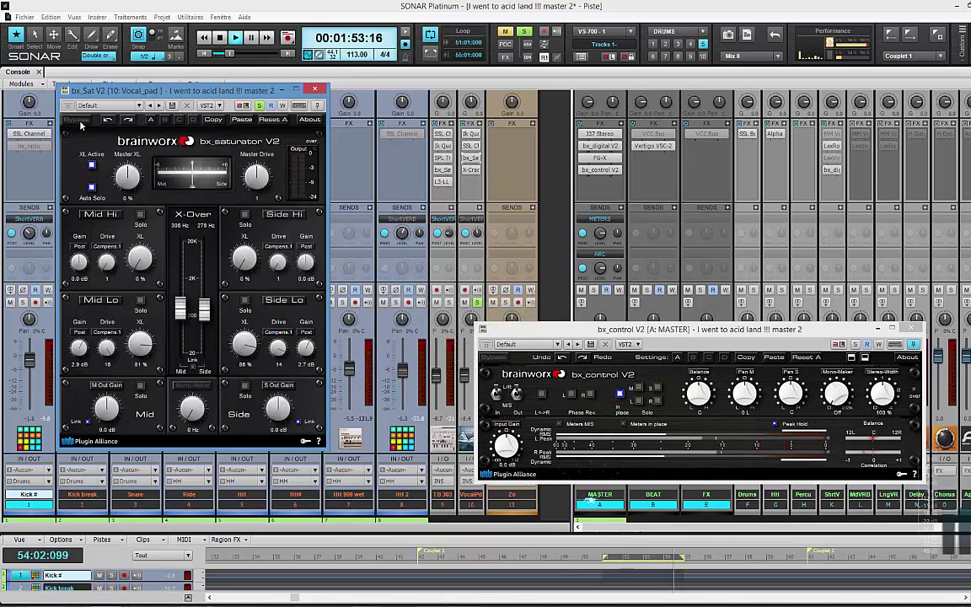
click(78, 119)
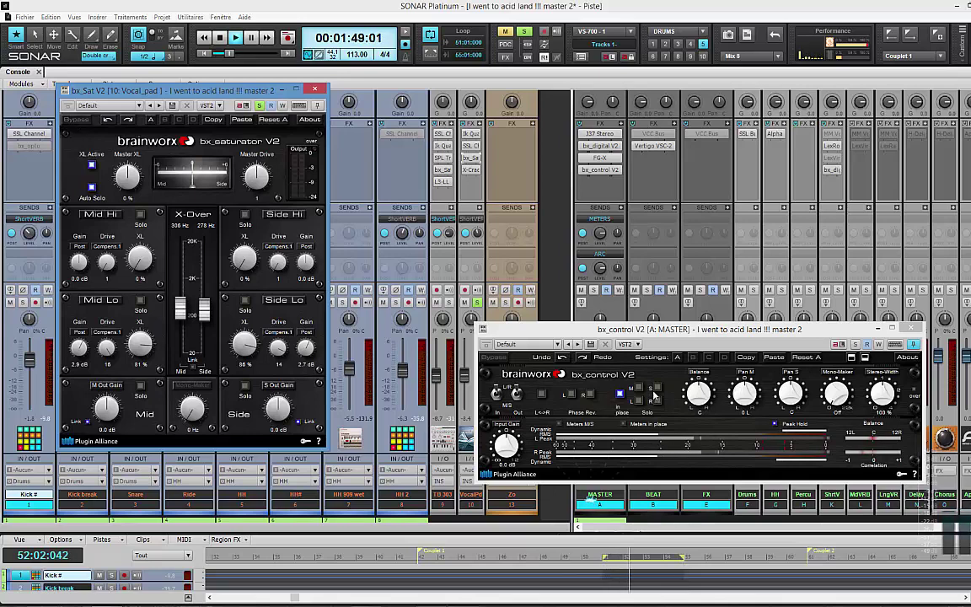
click(657, 389)
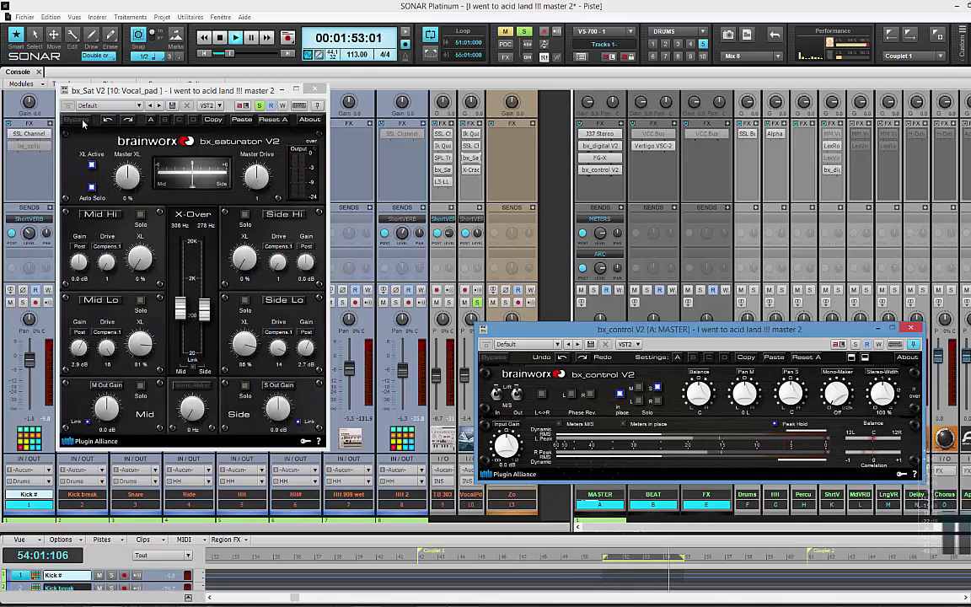
click(83, 124)
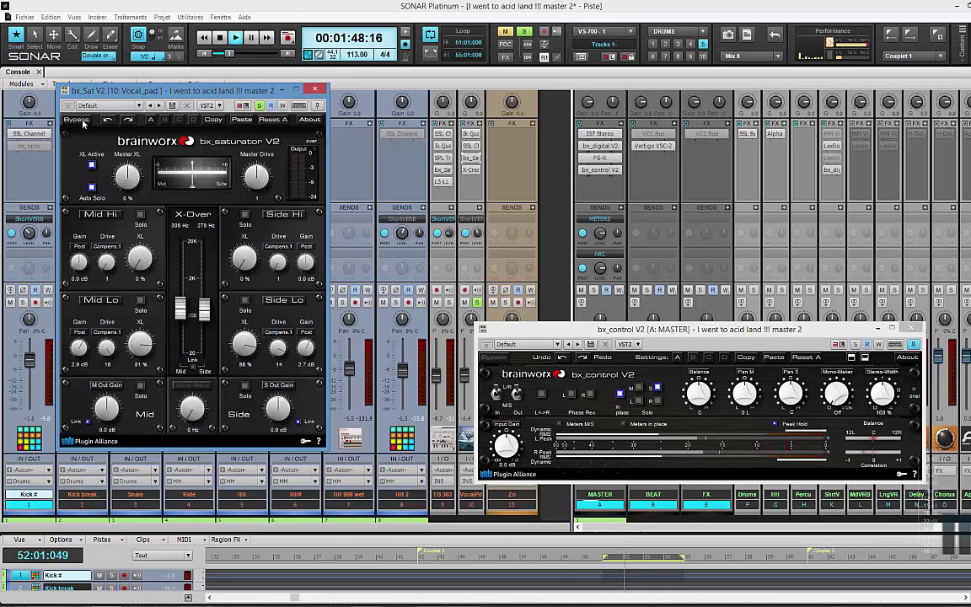
click(83, 123)
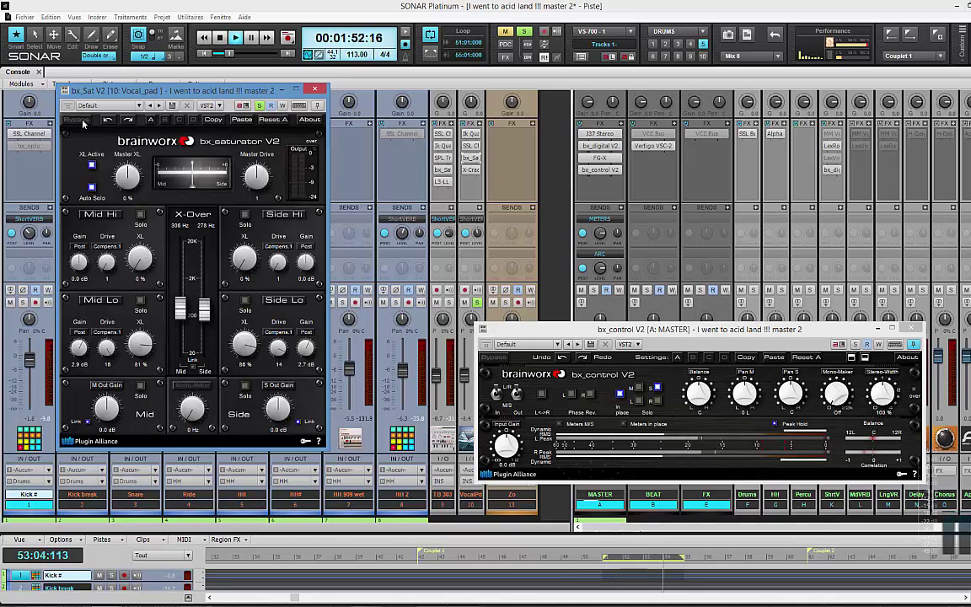
click(83, 123)
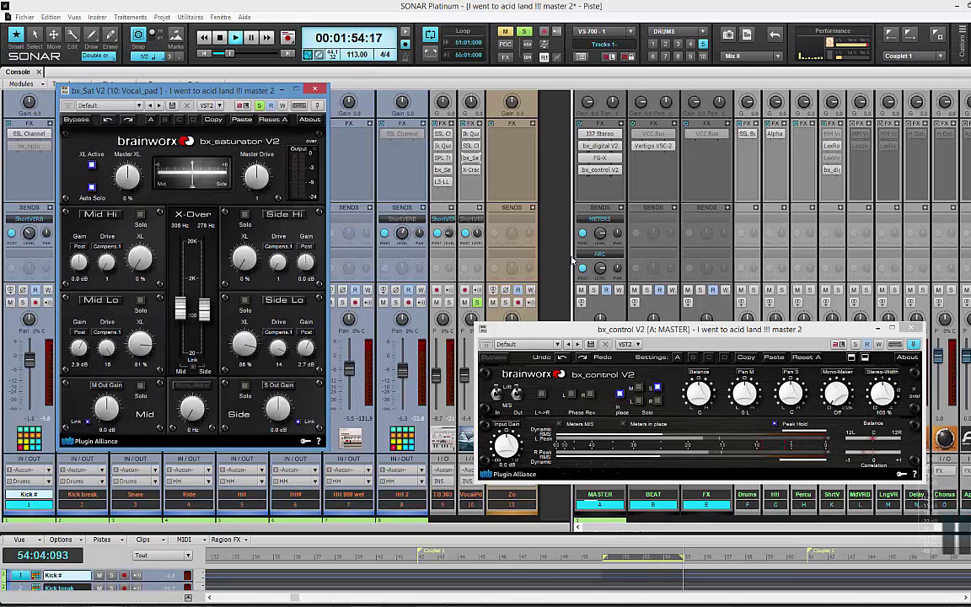
click(639, 389)
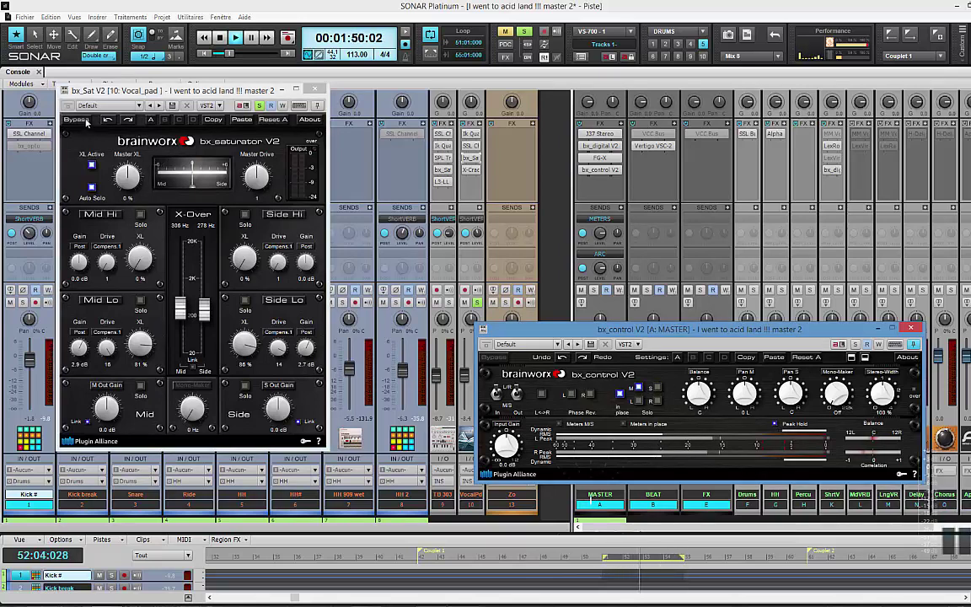
click(84, 123)
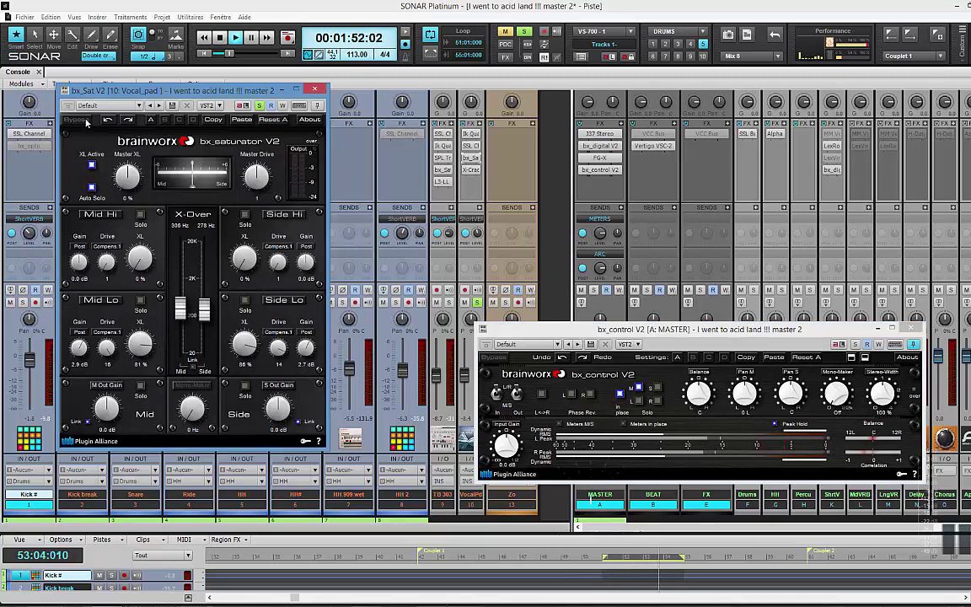
click(619, 394)
click(640, 387)
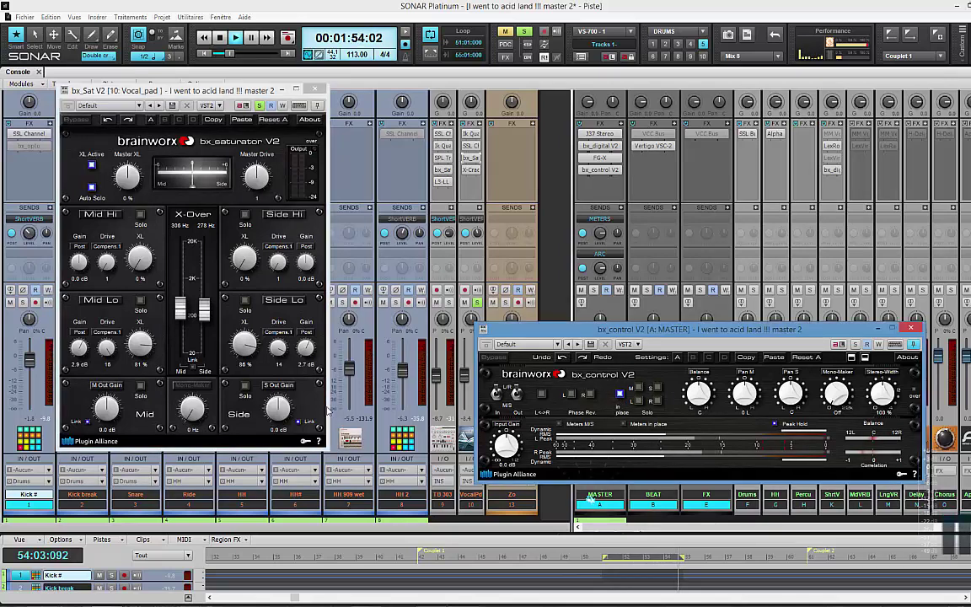
click(80, 122)
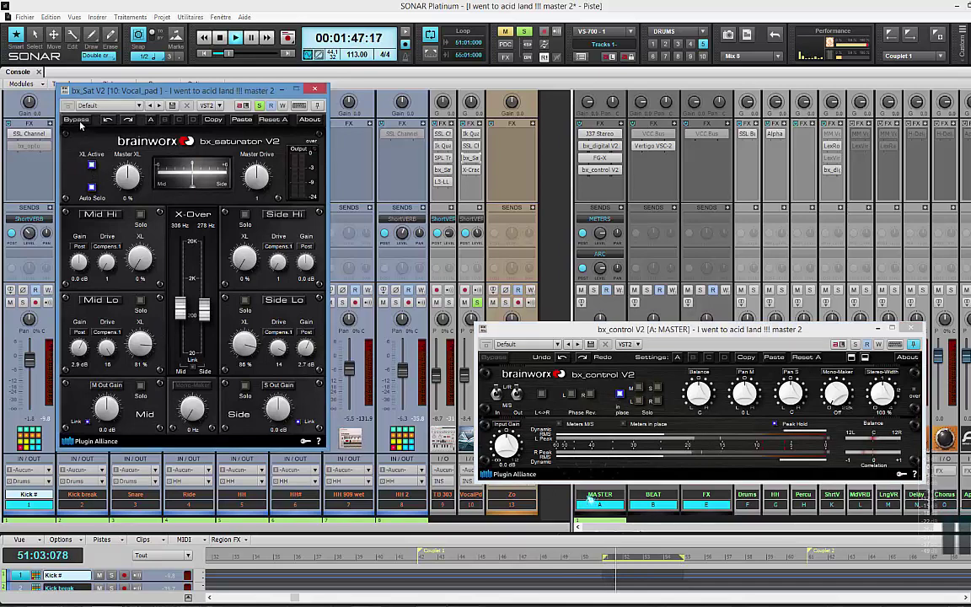